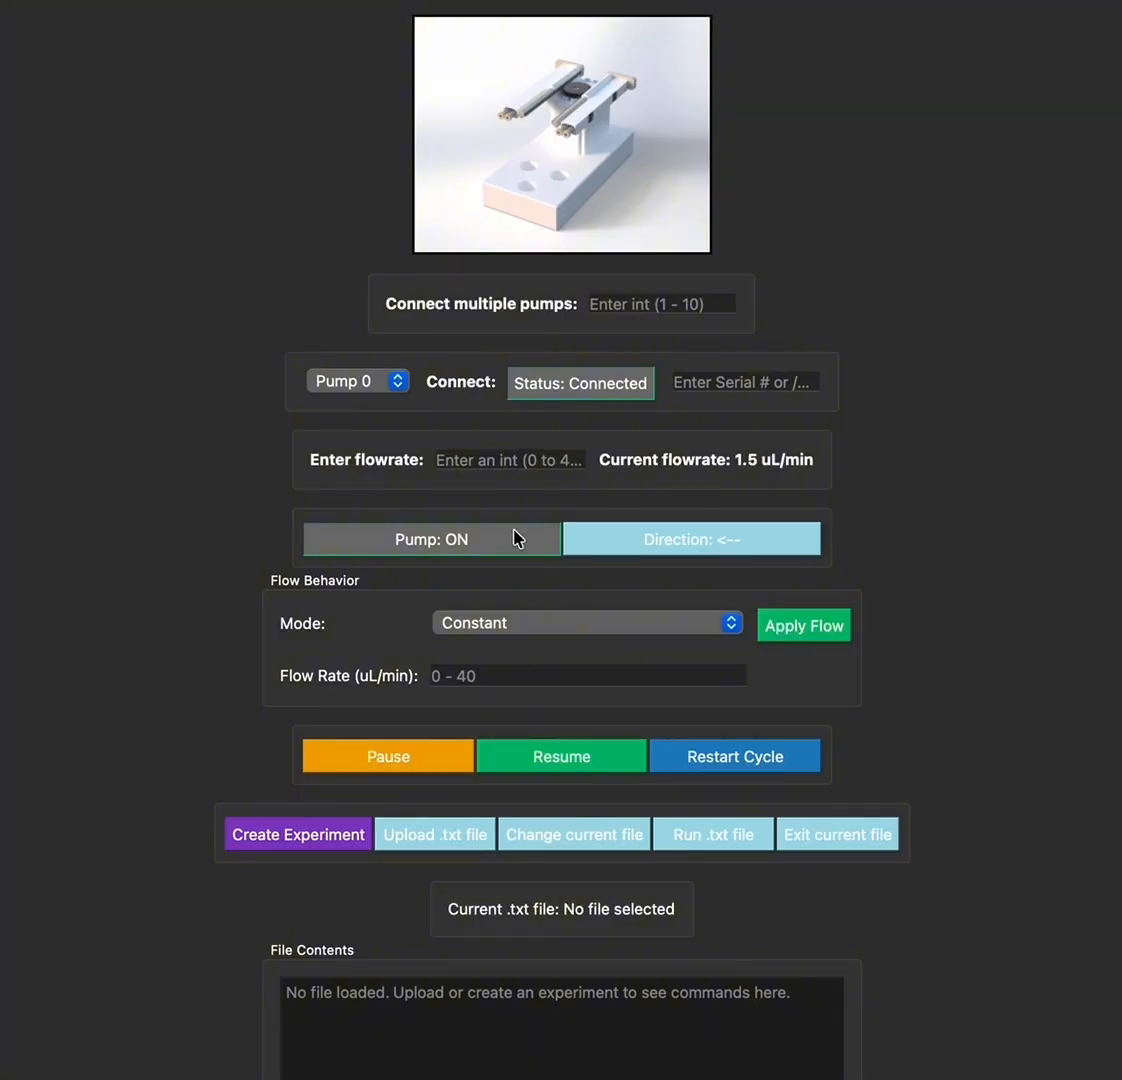
Cycle Pump 0 off and back on, then set its flowrate to 15 uL/min
click(517, 539)
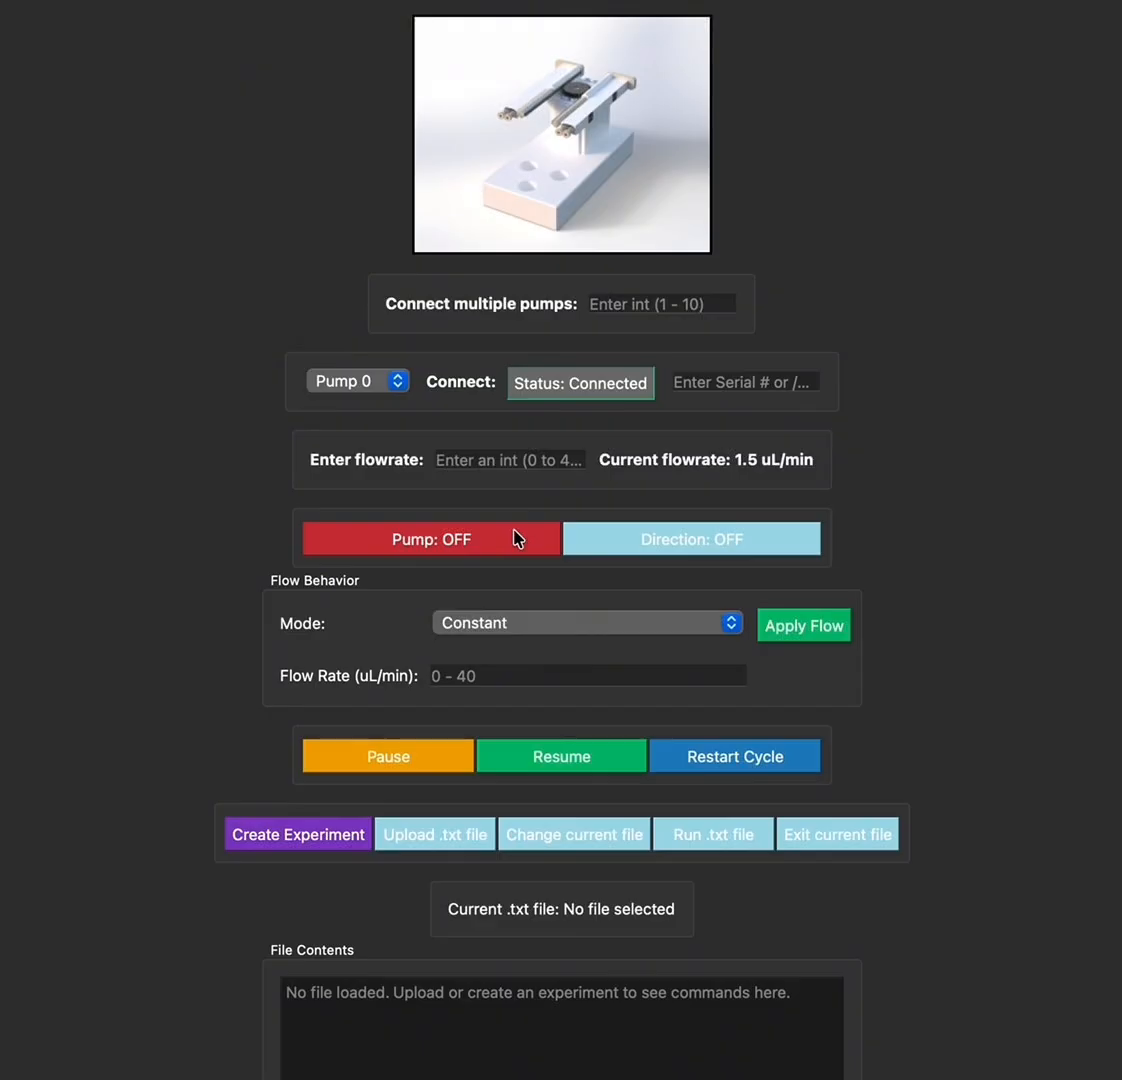
click(517, 539)
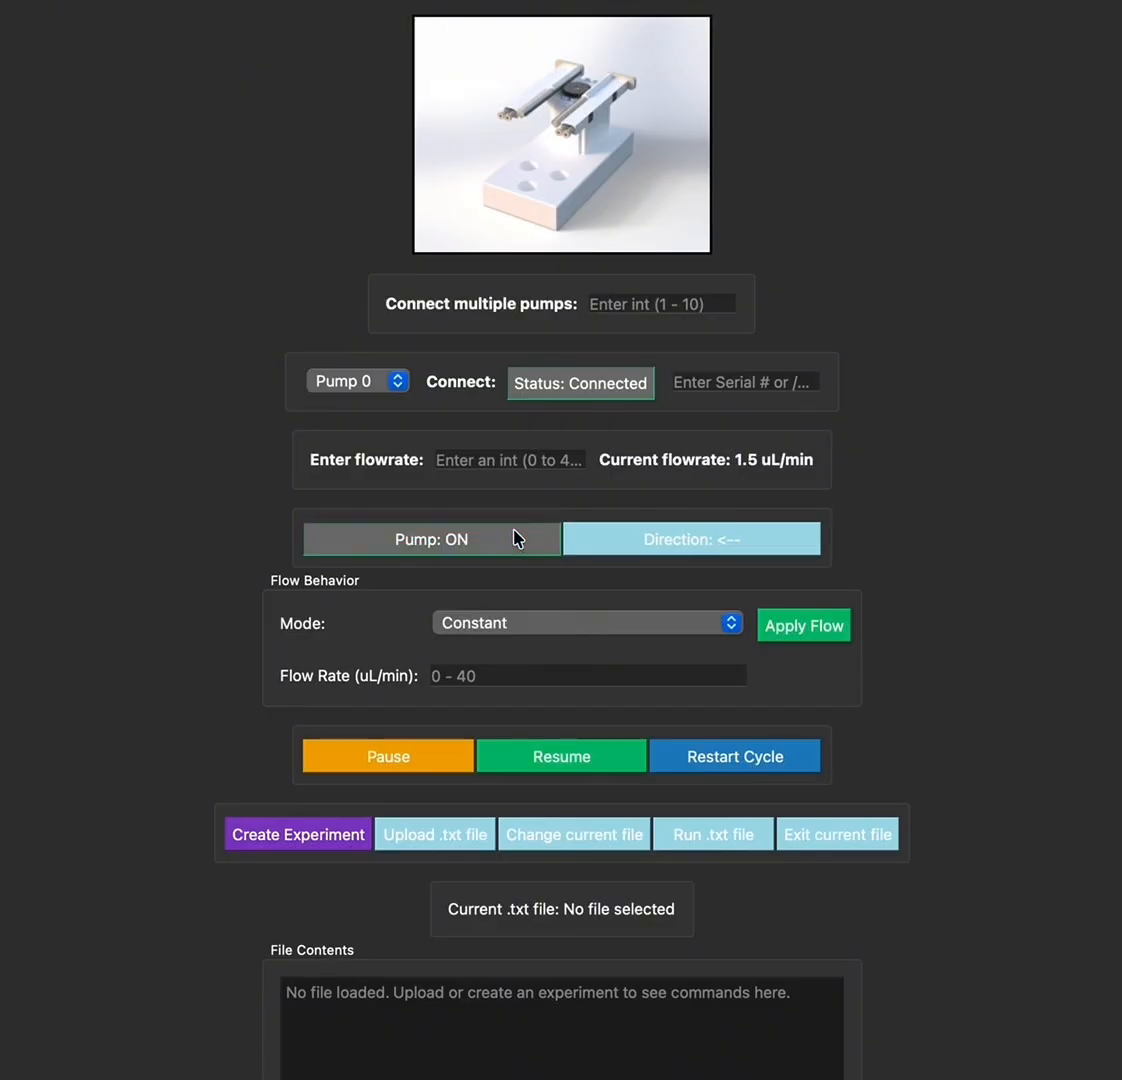
click(527, 460)
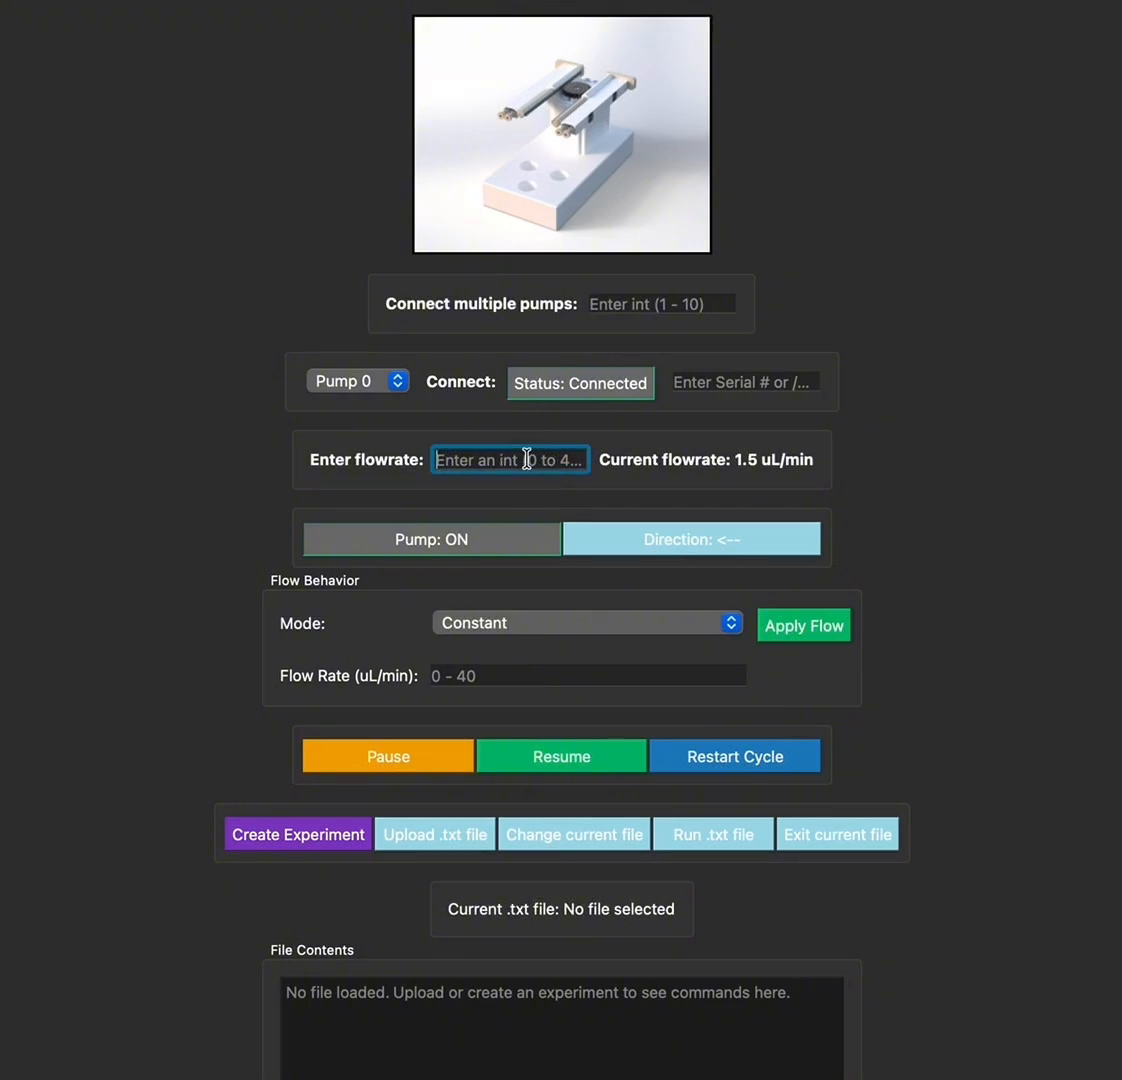
text(15)
key(Return)
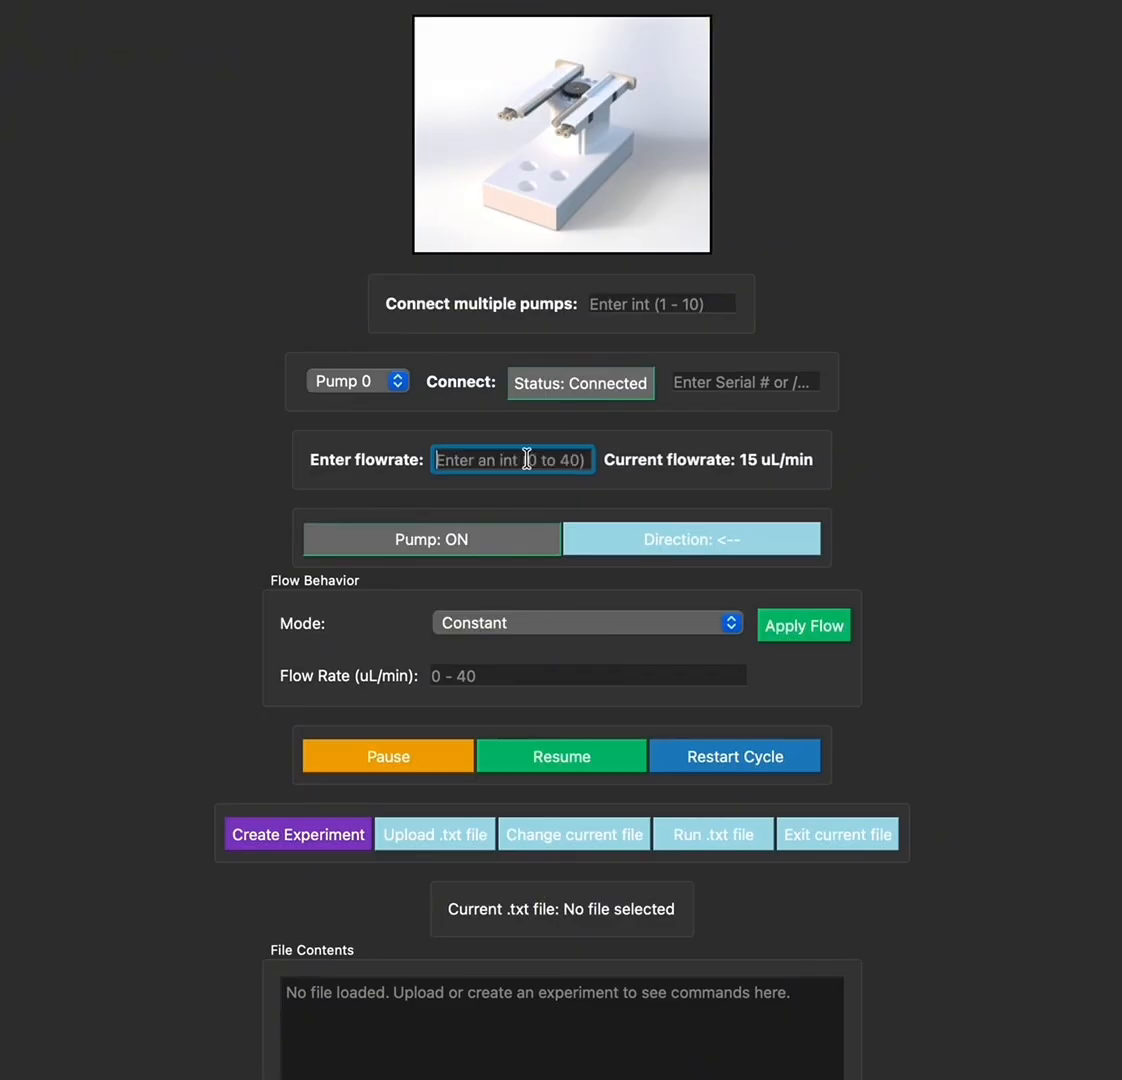
Toggle the flow direction back and forth, ending on <--
click(731, 542)
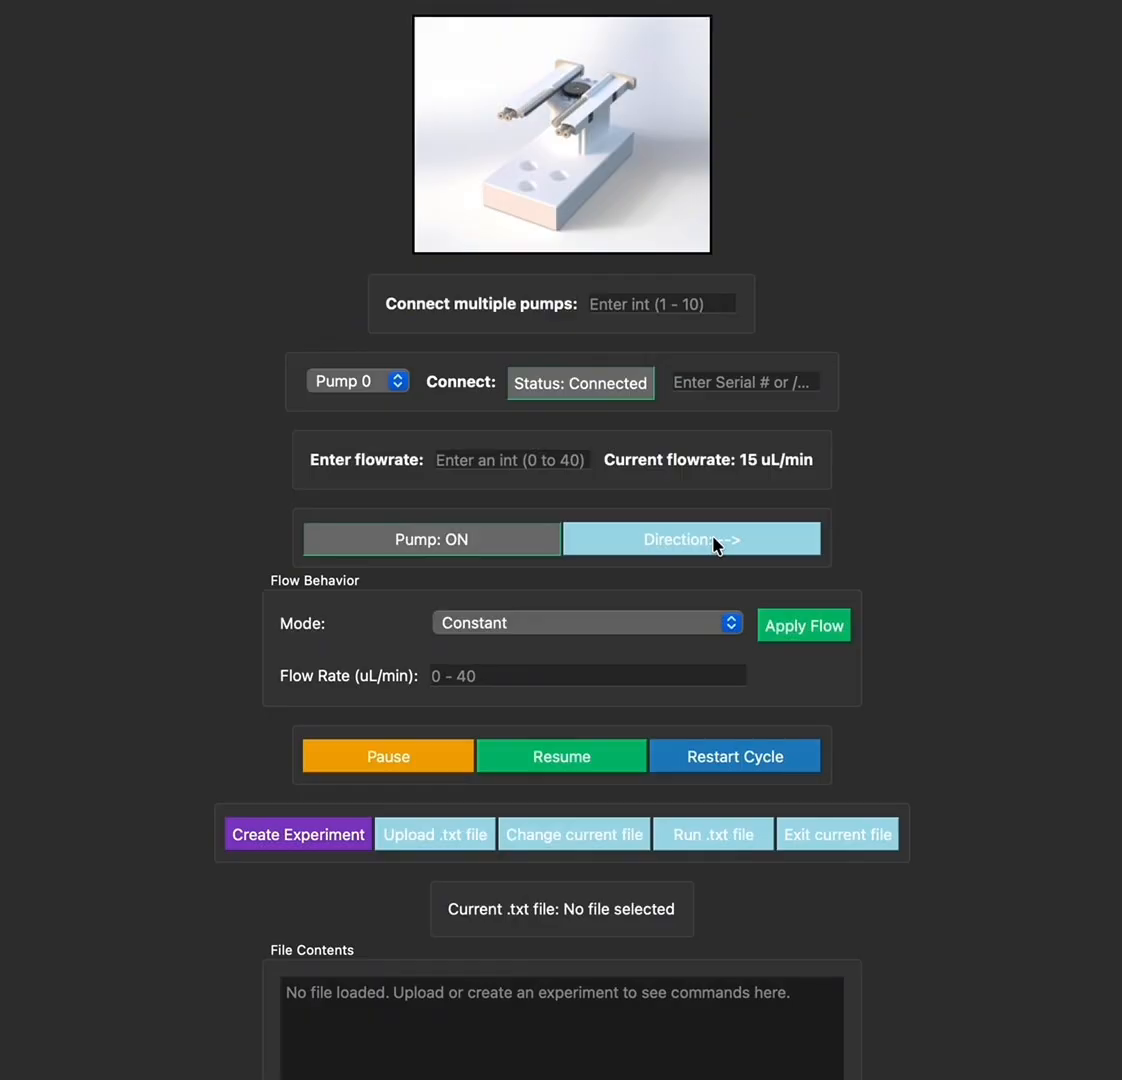
click(716, 545)
click(716, 545)
click(716, 545)
click(520, 628)
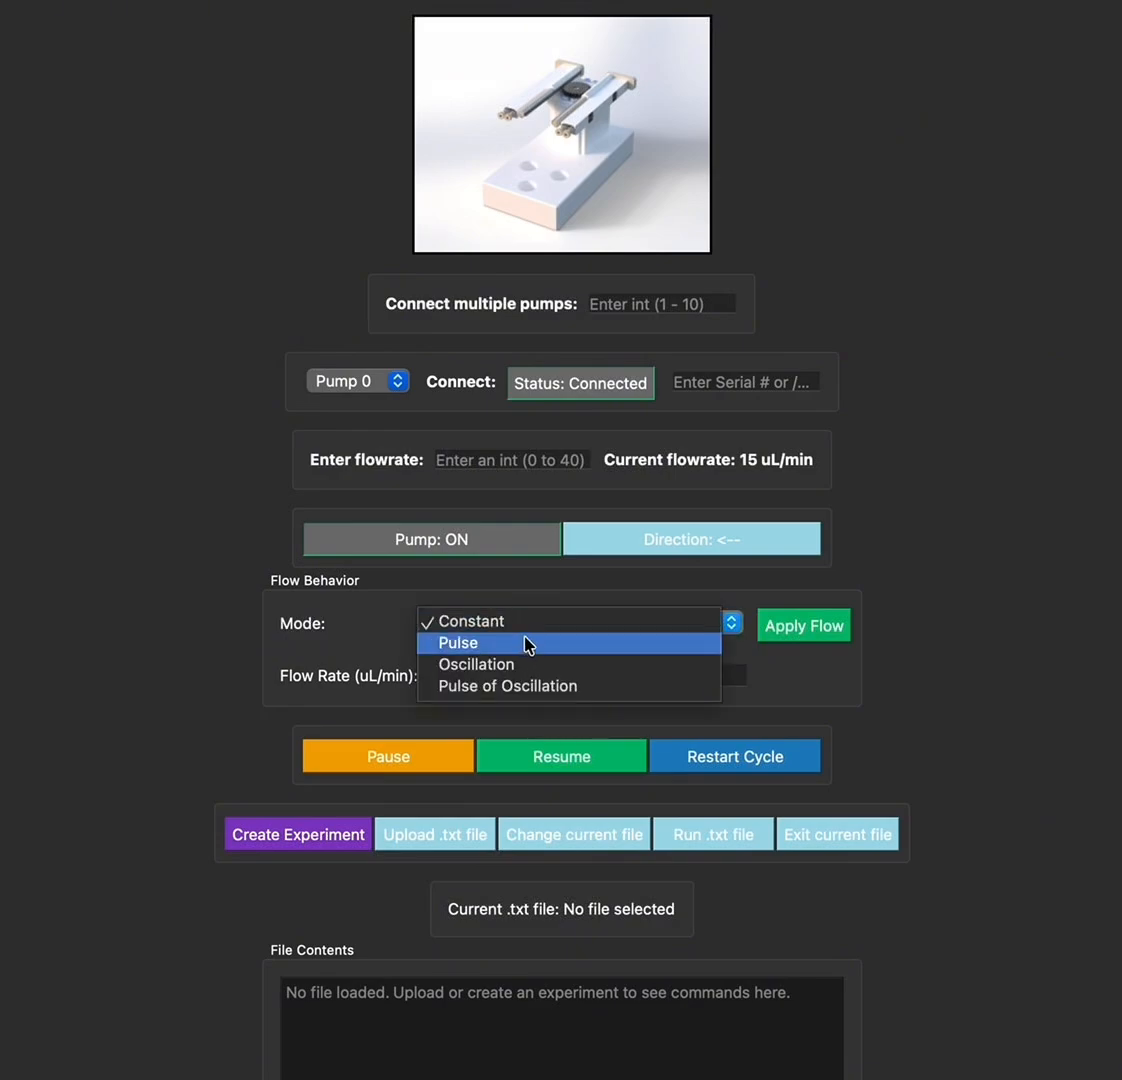
click(529, 601)
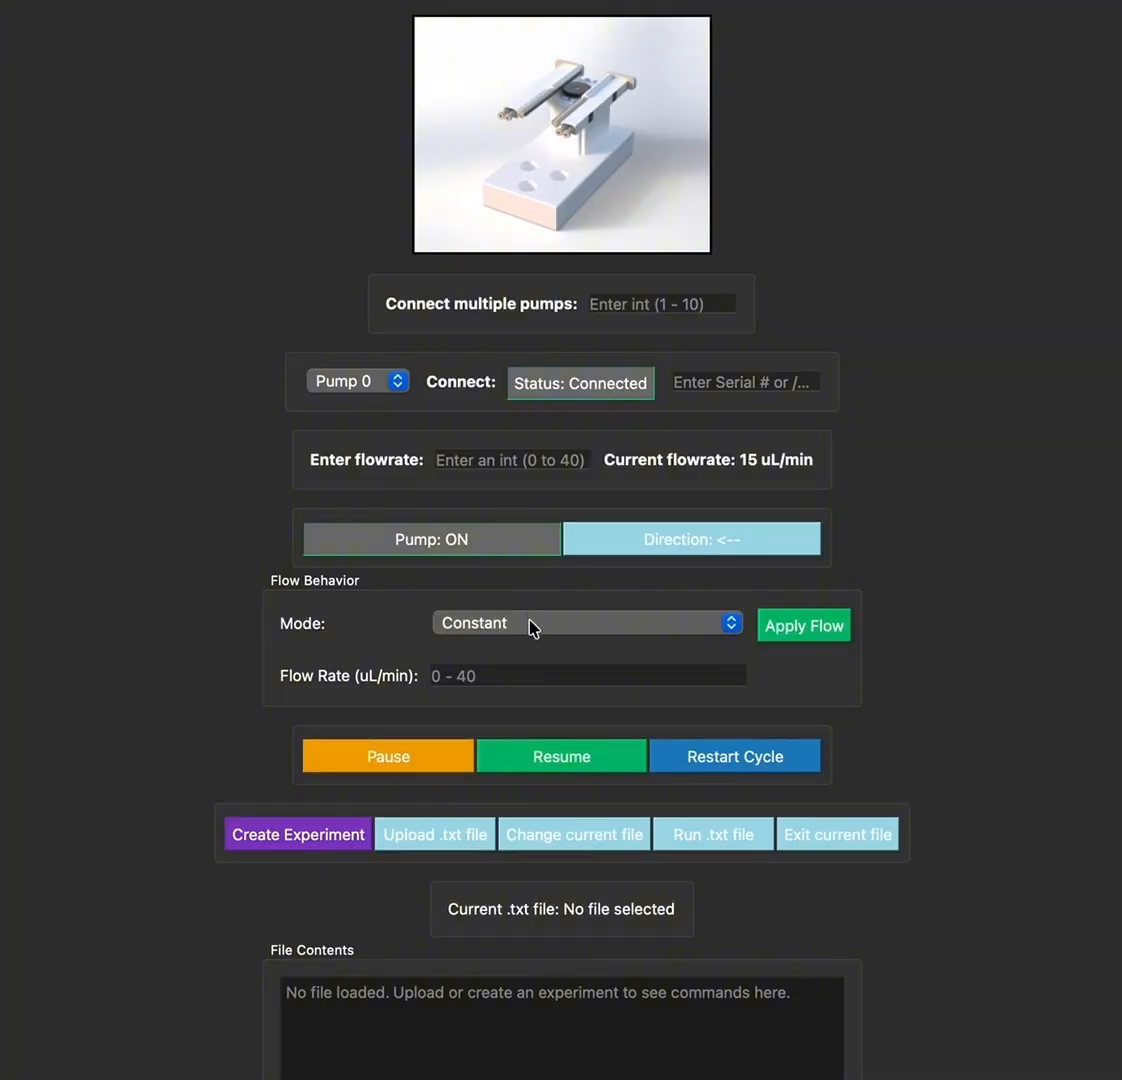
click(531, 624)
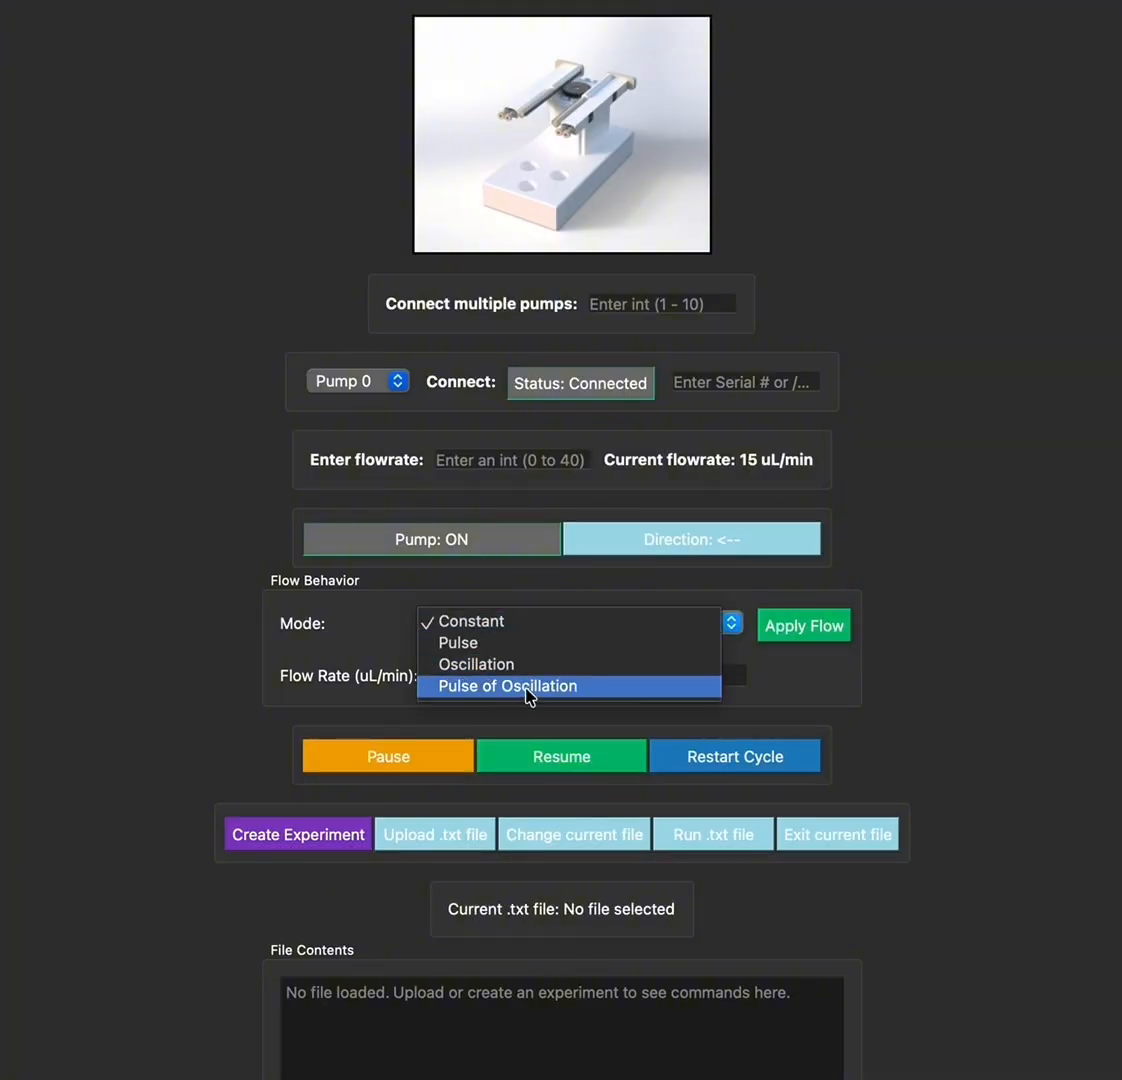
click(969, 671)
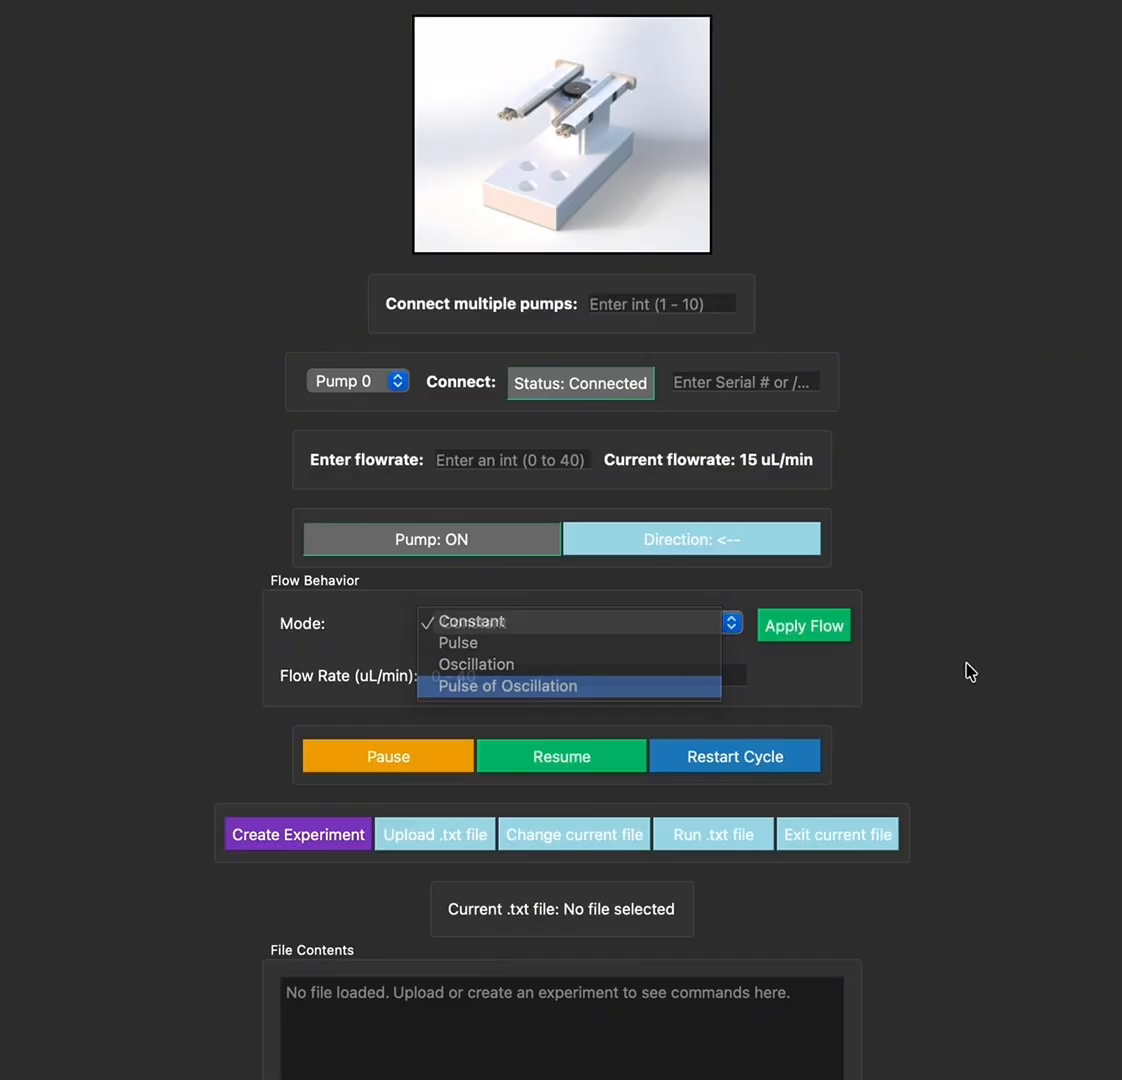
click(675, 625)
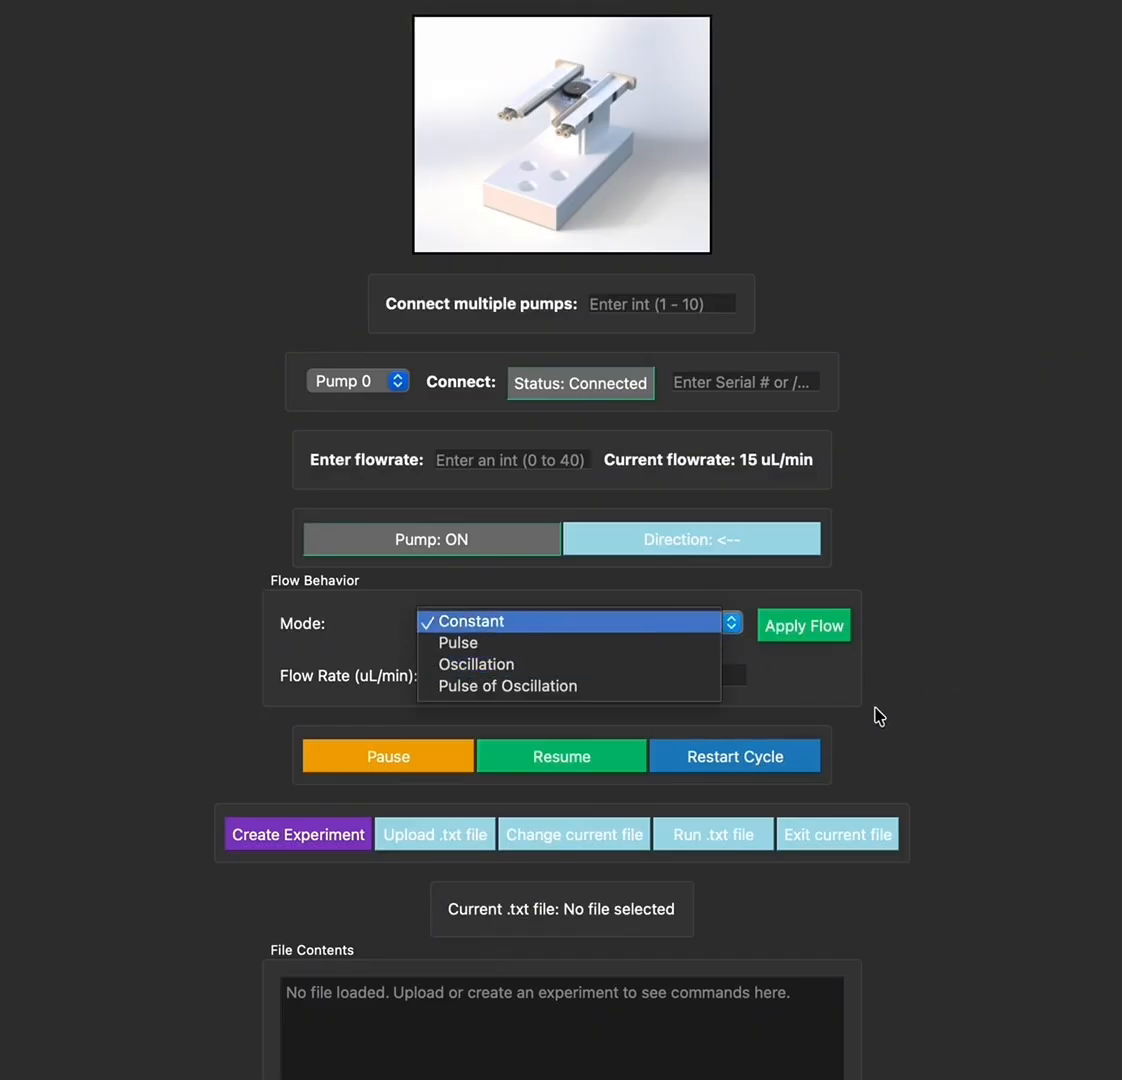
click(607, 665)
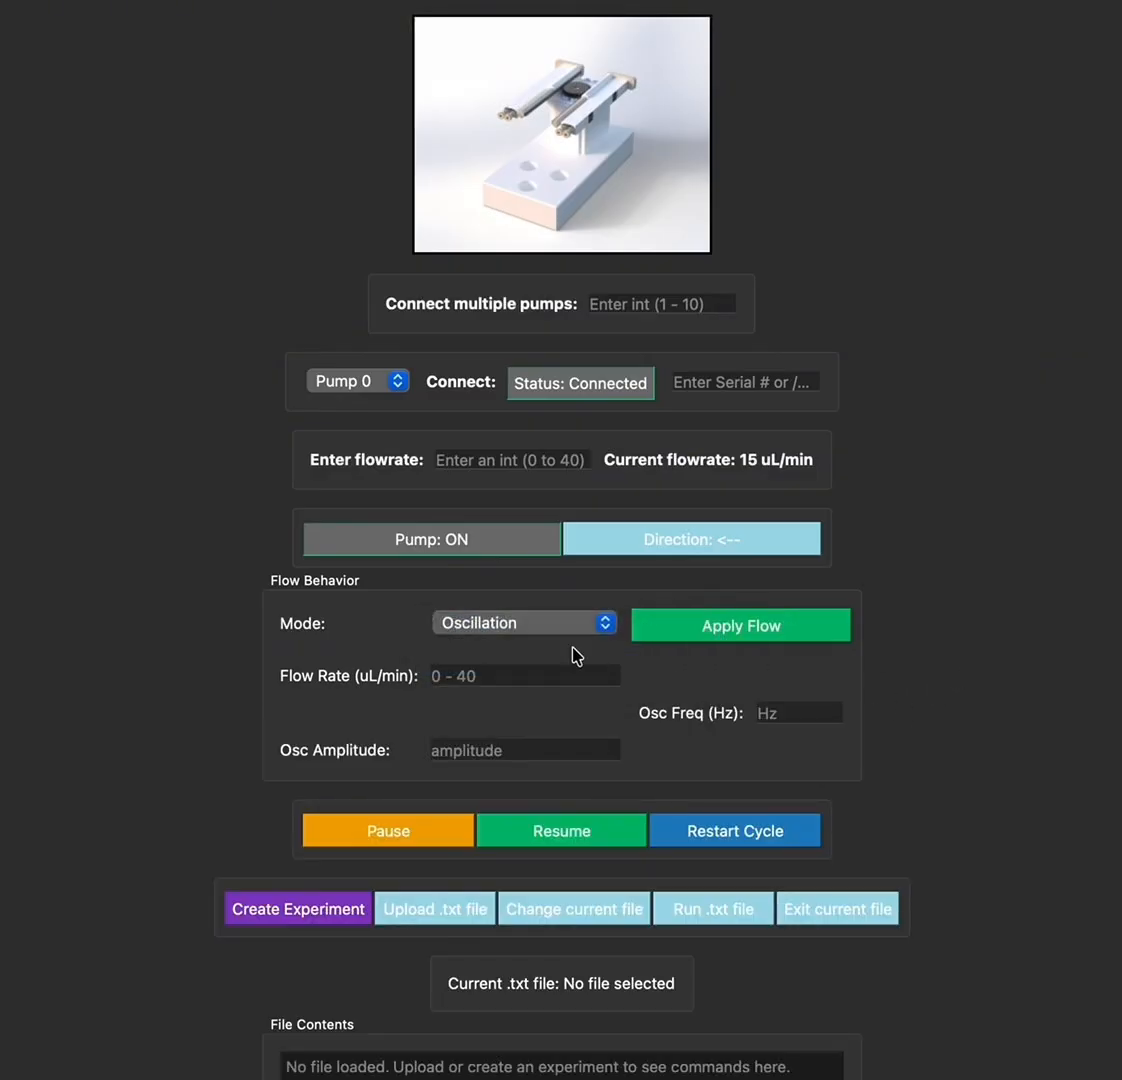
click(567, 621)
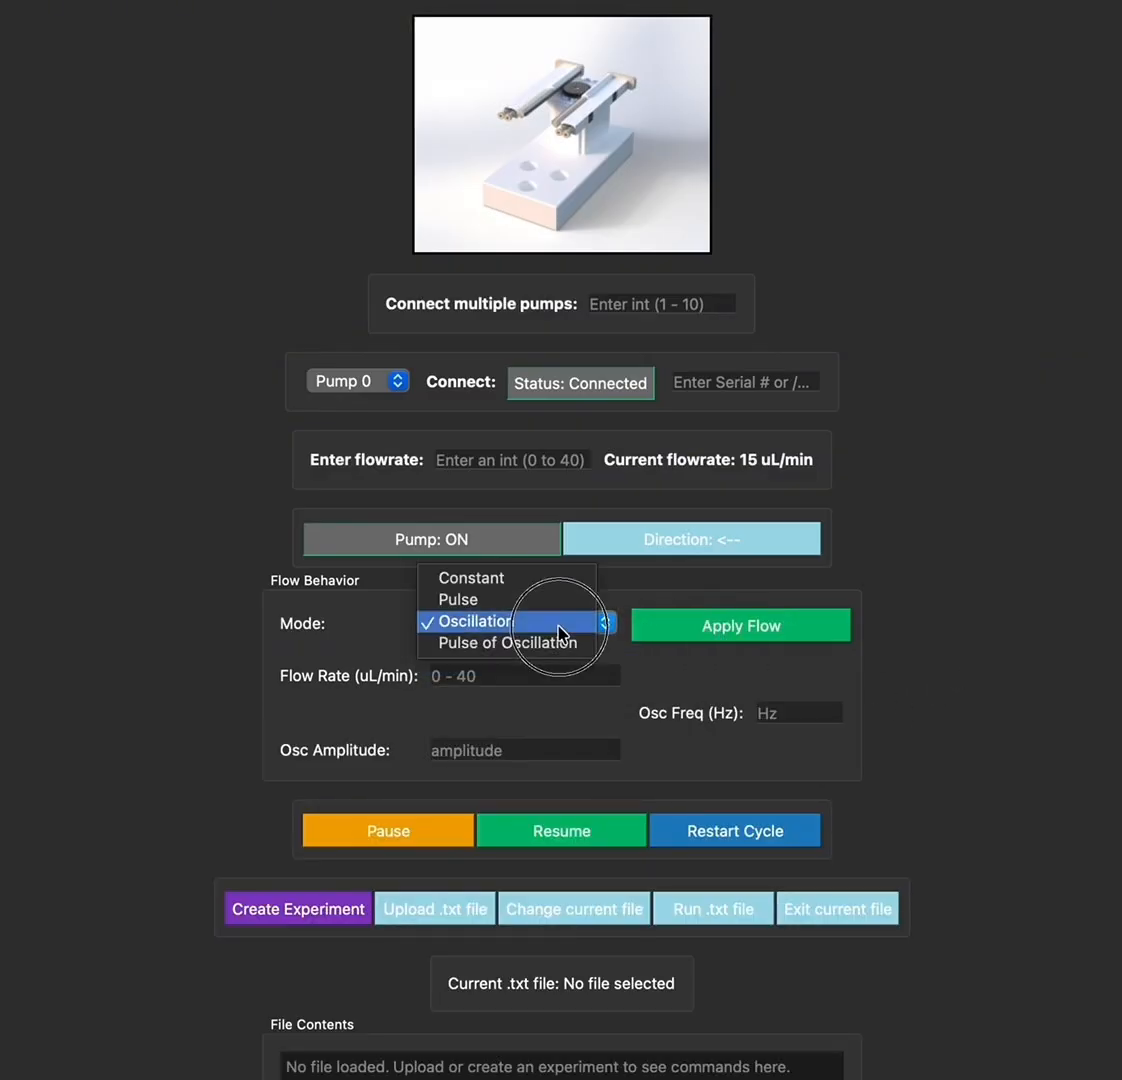
click(519, 586)
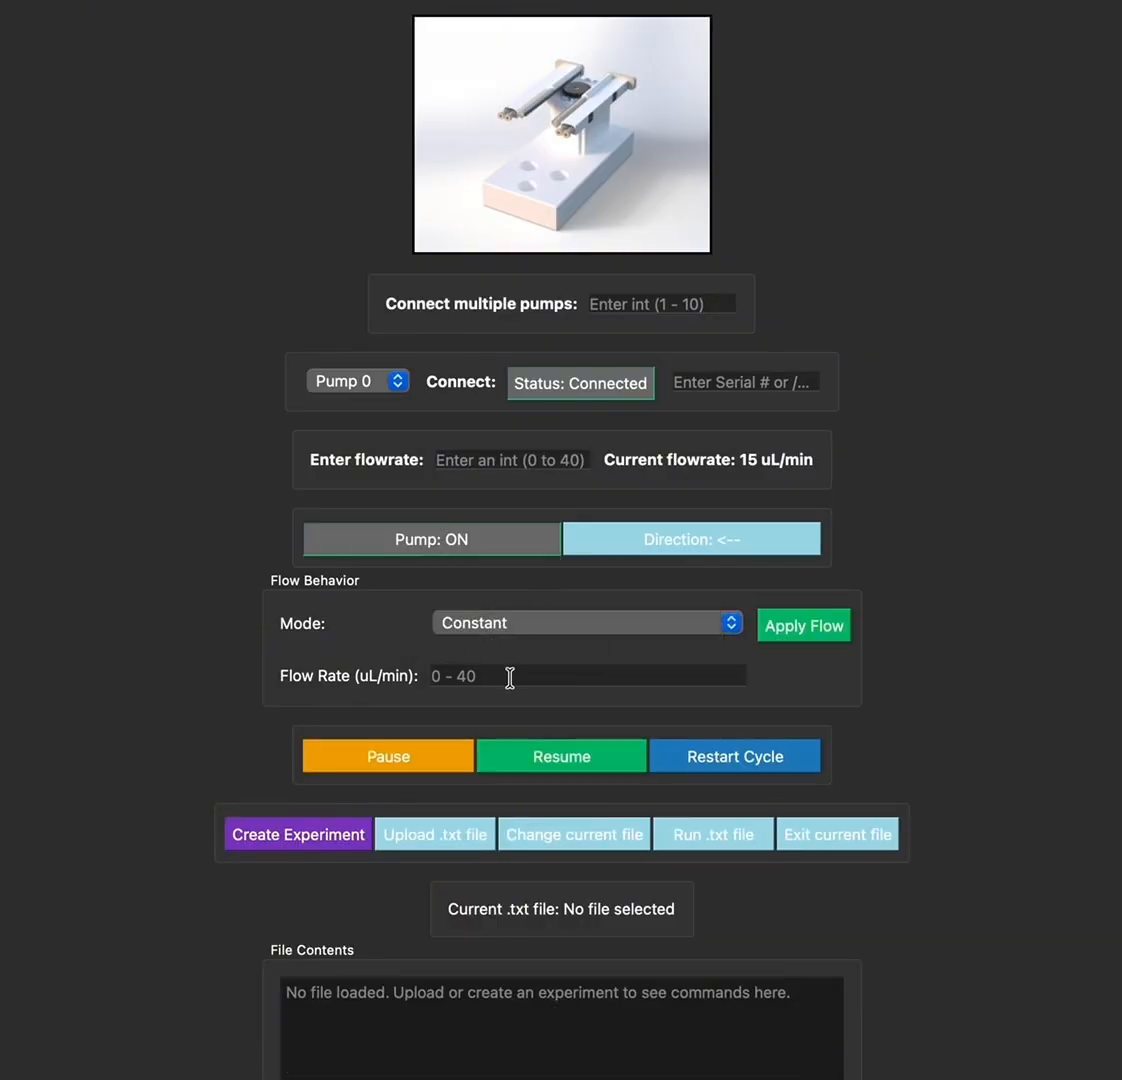
click(612, 628)
click(577, 645)
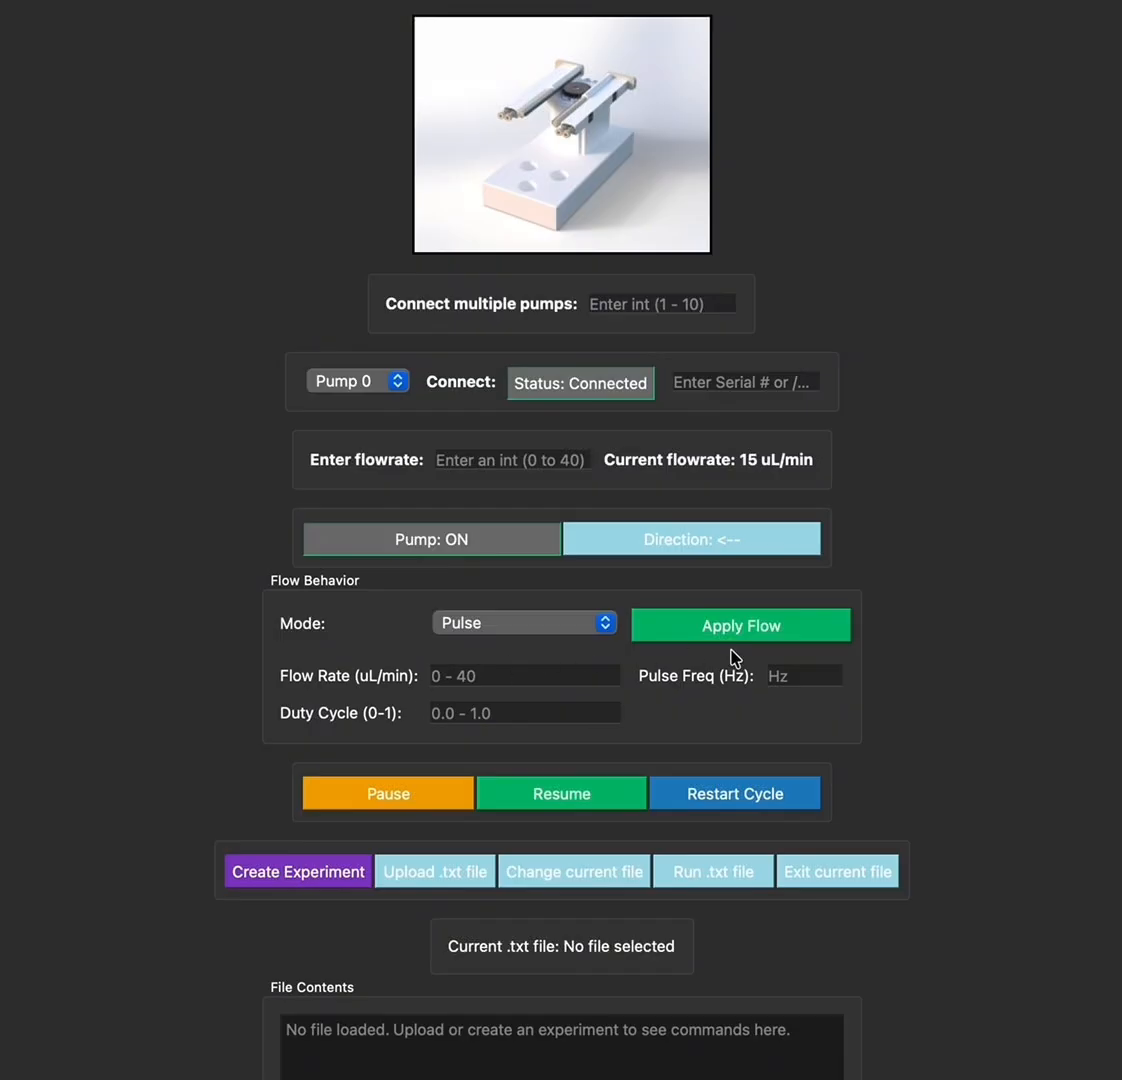
click(577, 625)
click(553, 642)
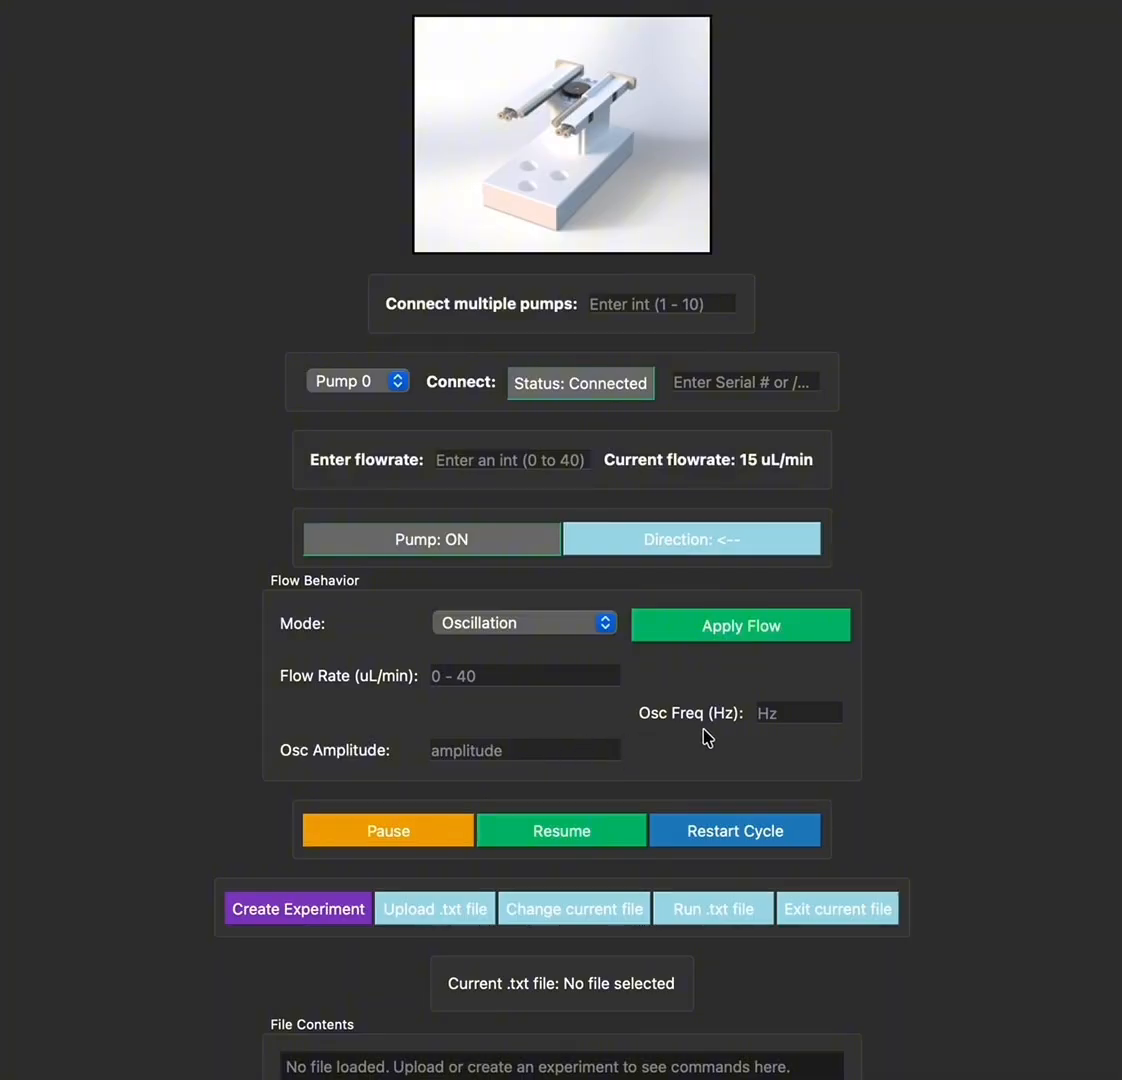
click(585, 625)
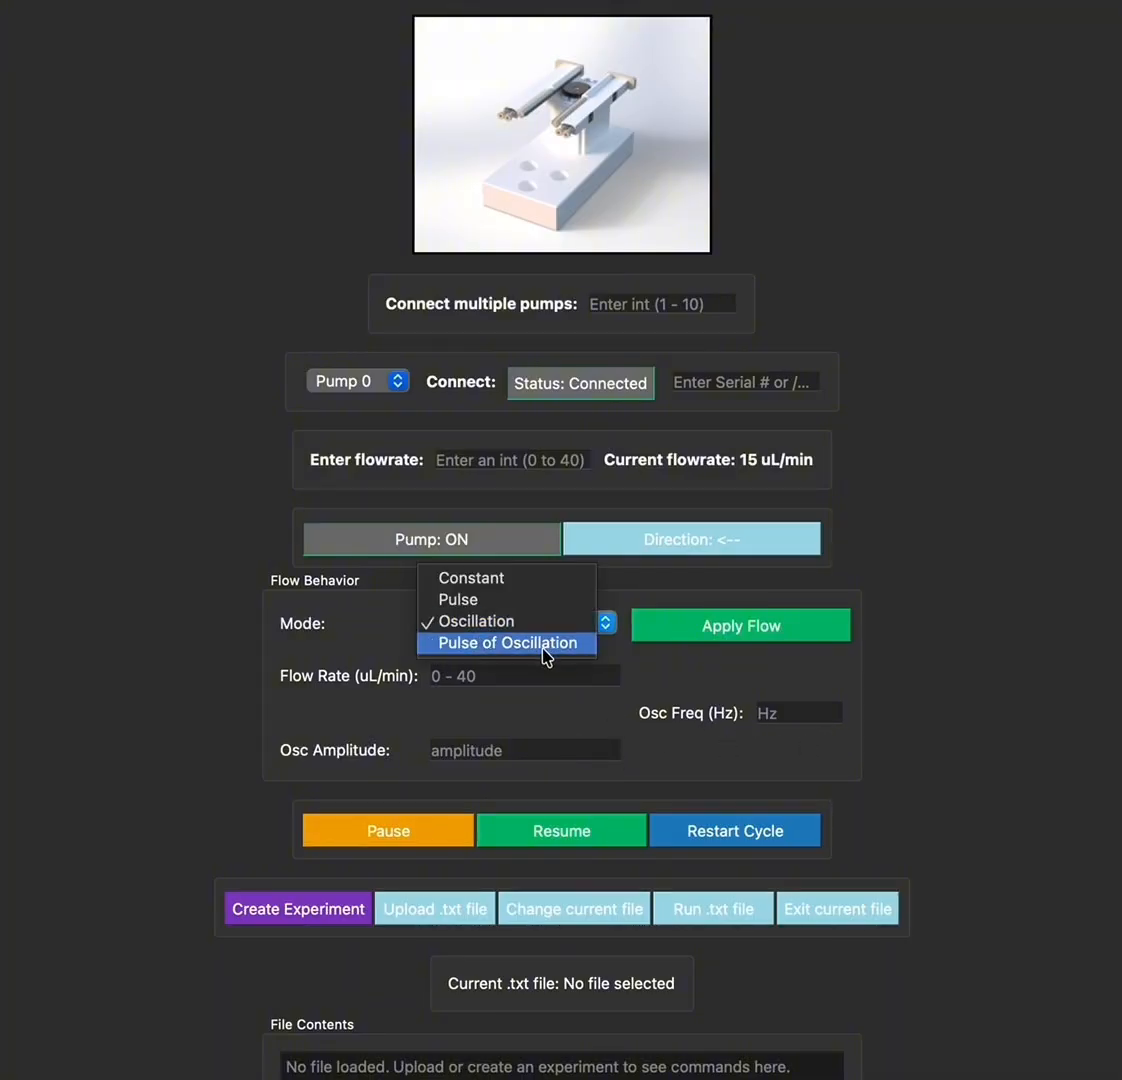
click(544, 647)
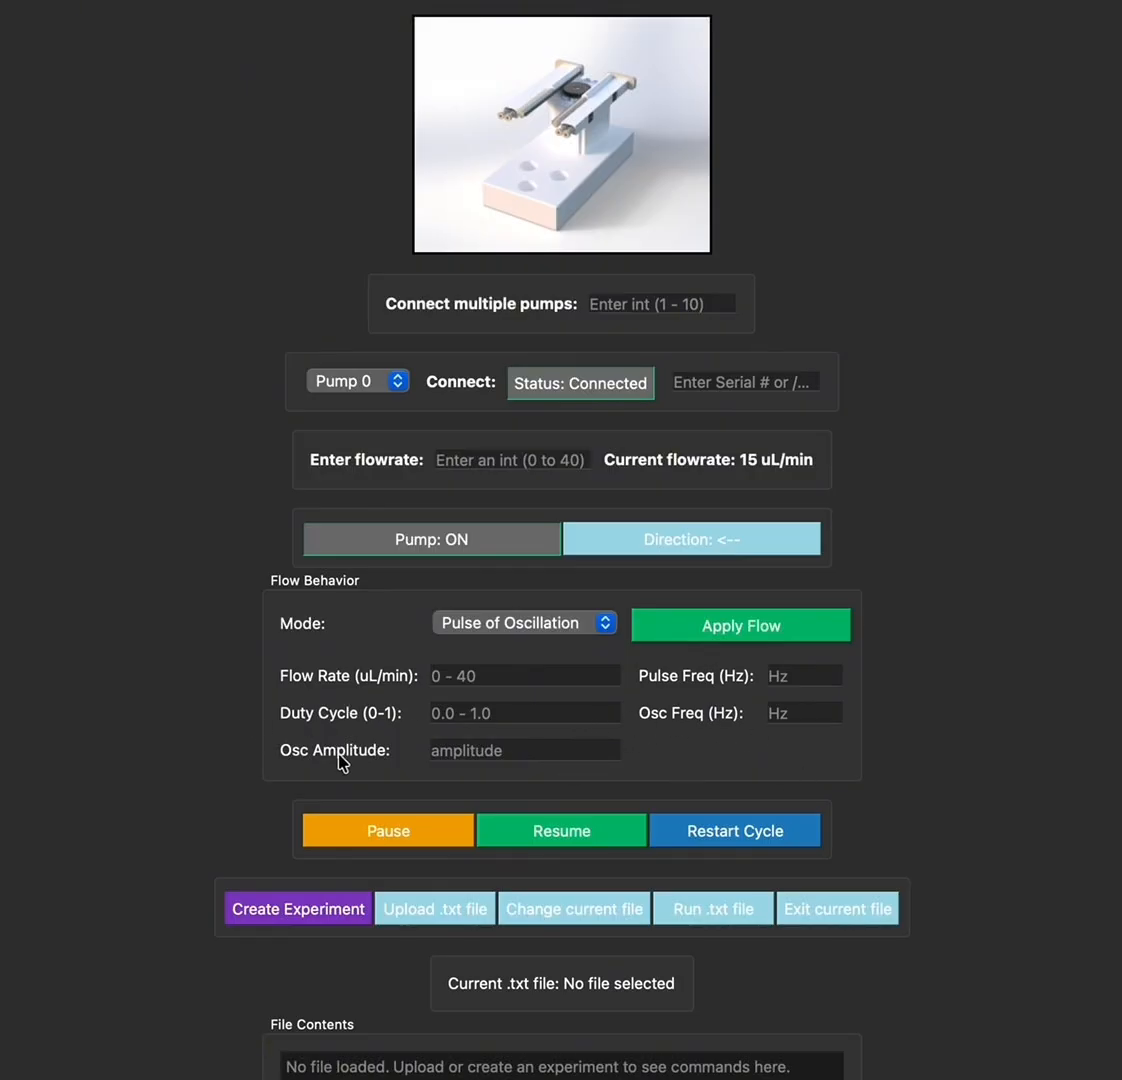
click(577, 628)
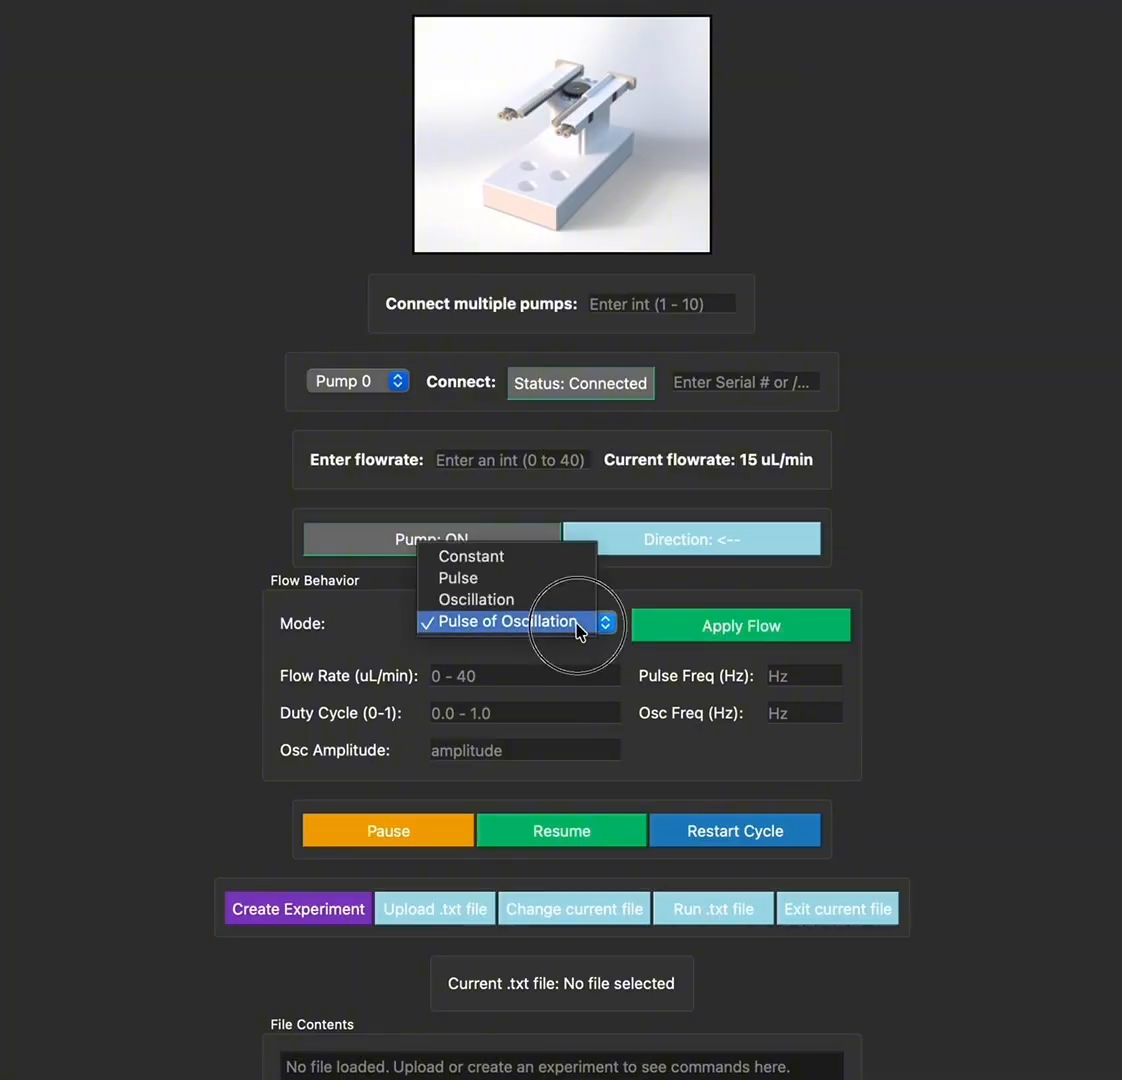
click(544, 563)
scroll(548, 816, down, 2)
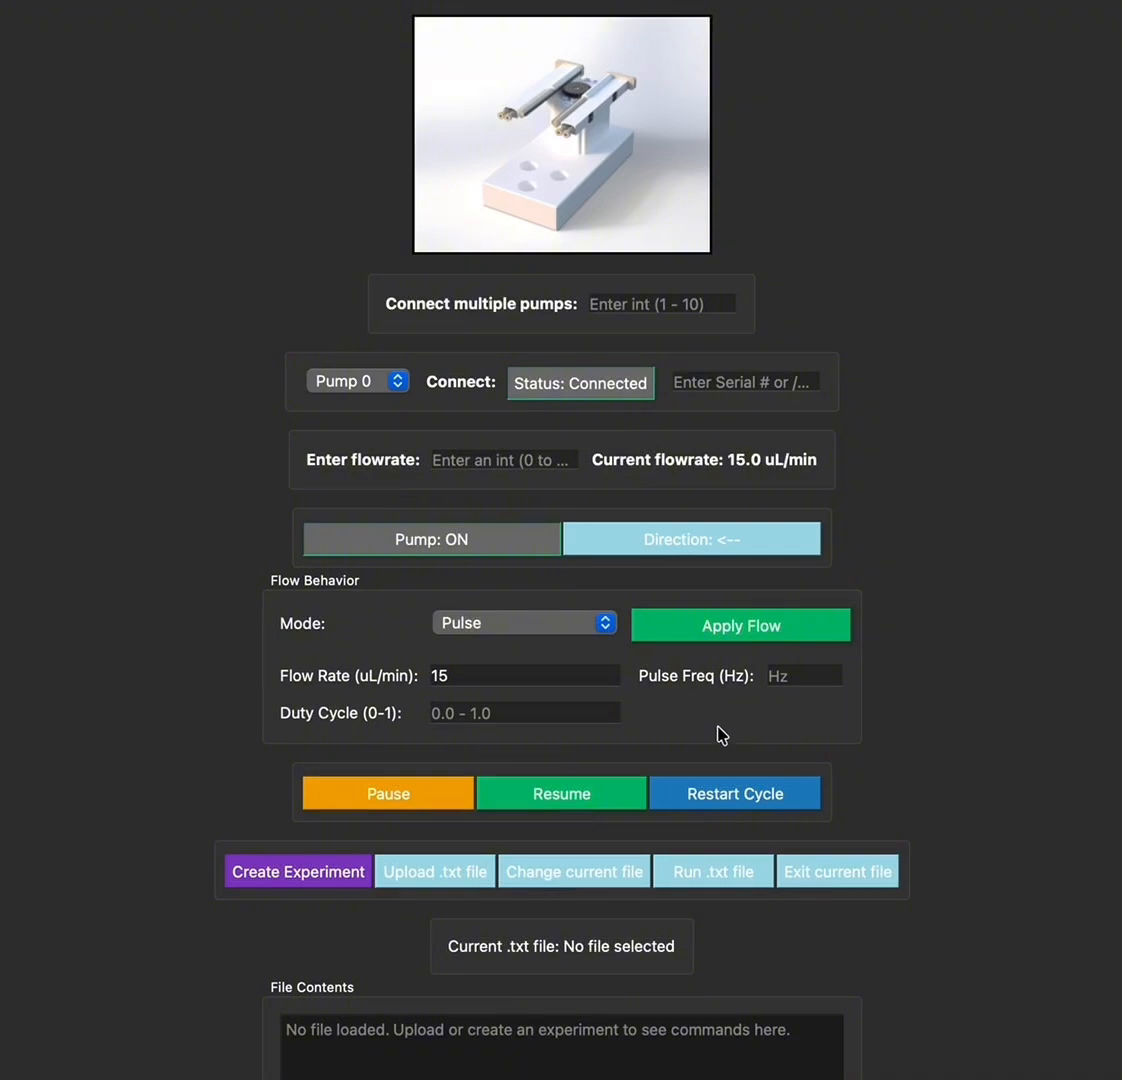
Open Create Experiment and browse the Behavior options, keeping Turn On selected
click(326, 878)
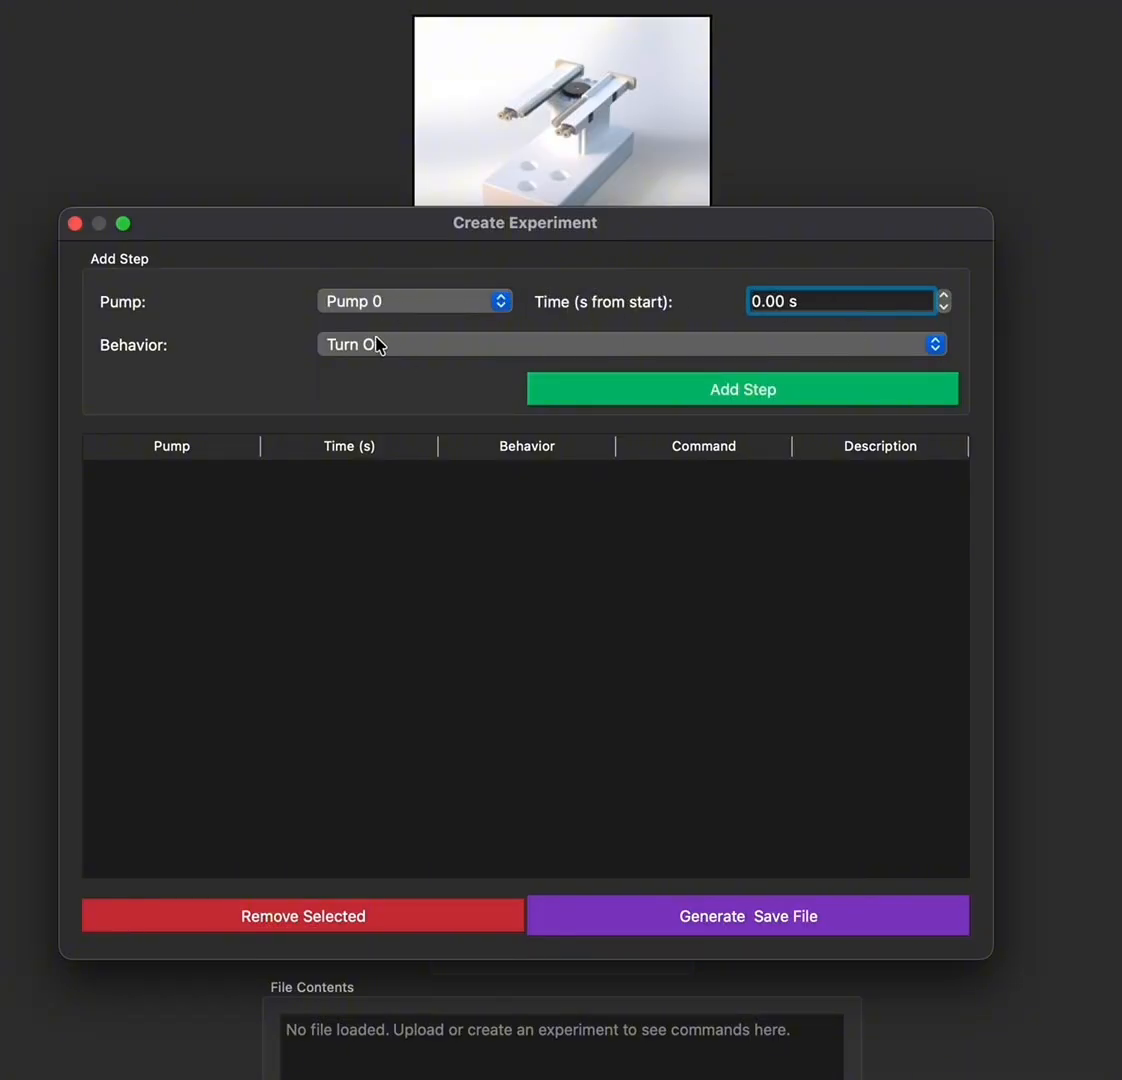
click(460, 348)
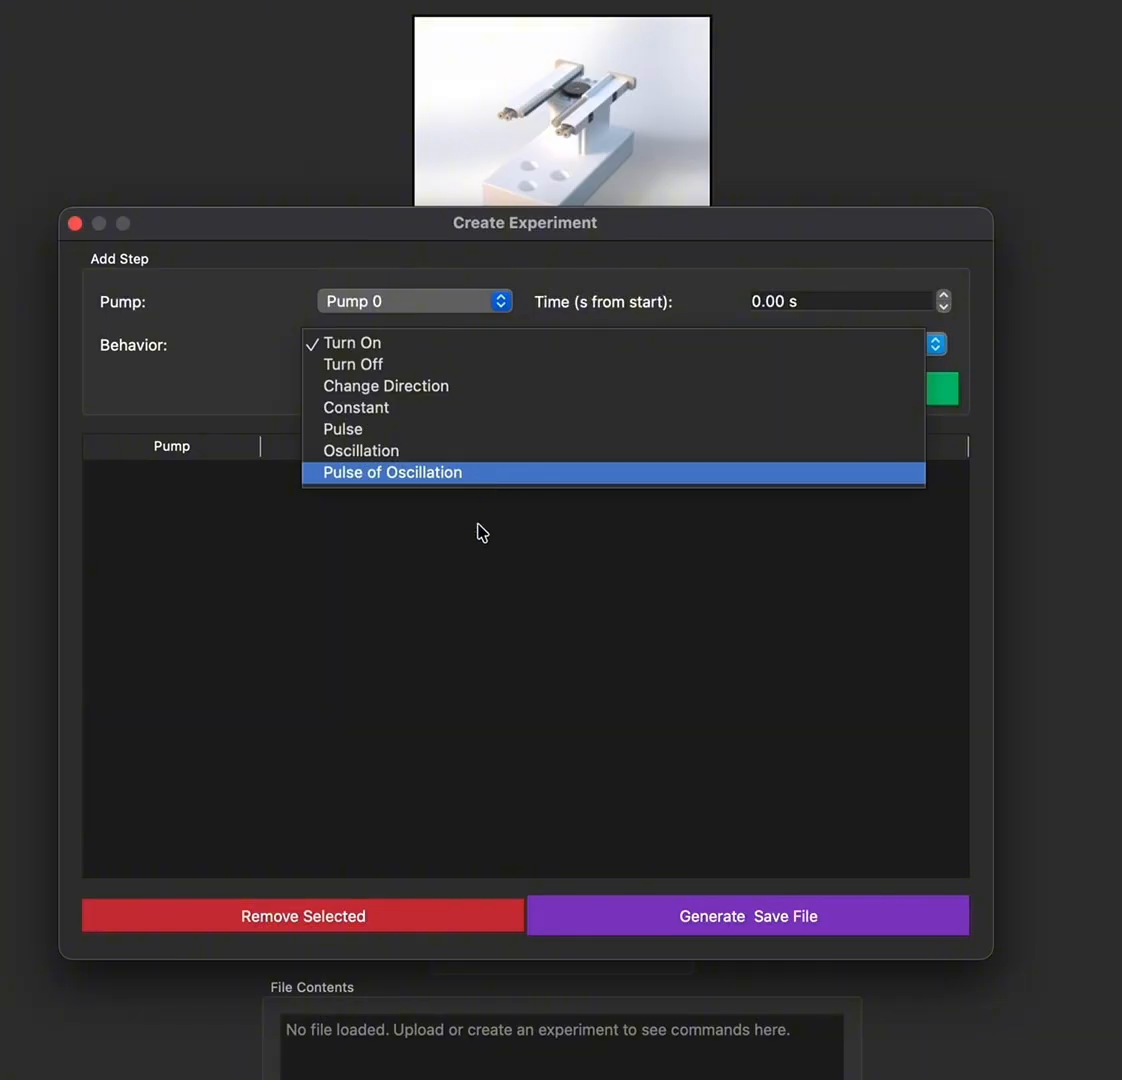
click(476, 562)
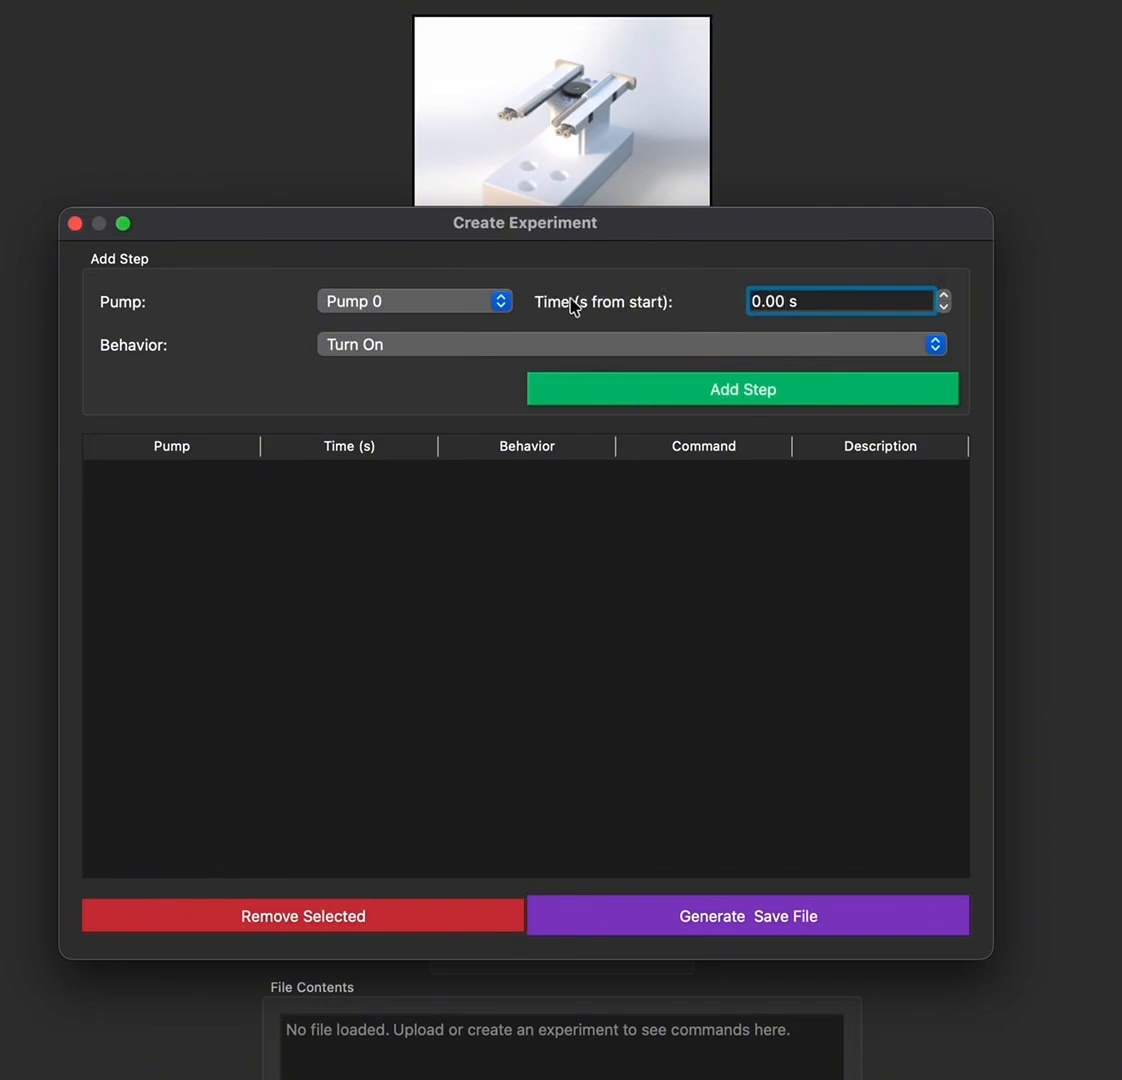
Add a Turn On step at 0 s and a Constant 15 uL/min step at 2 s
click(791, 393)
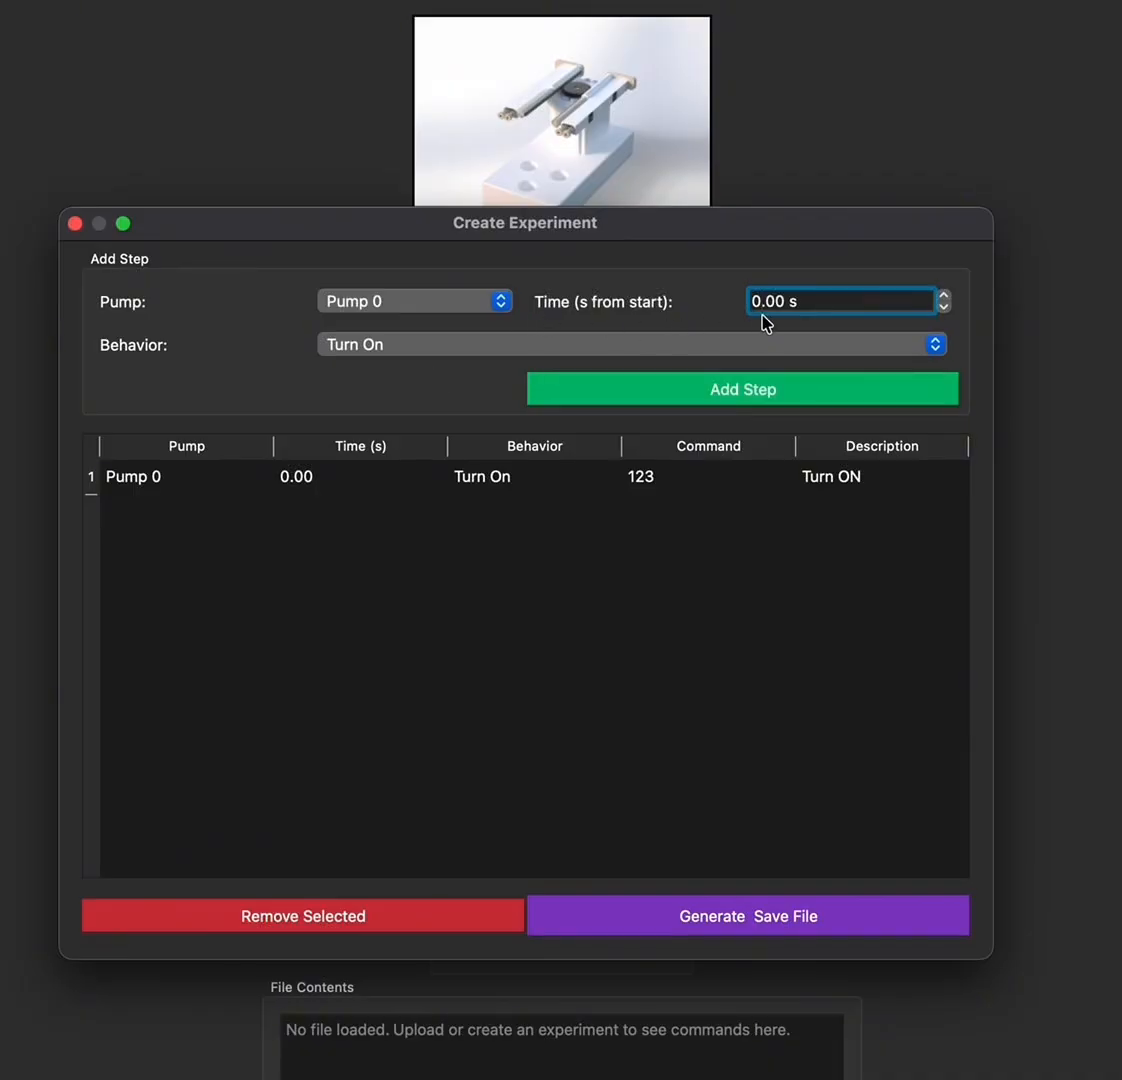
key(BackSpace)
text(2)
click(460, 344)
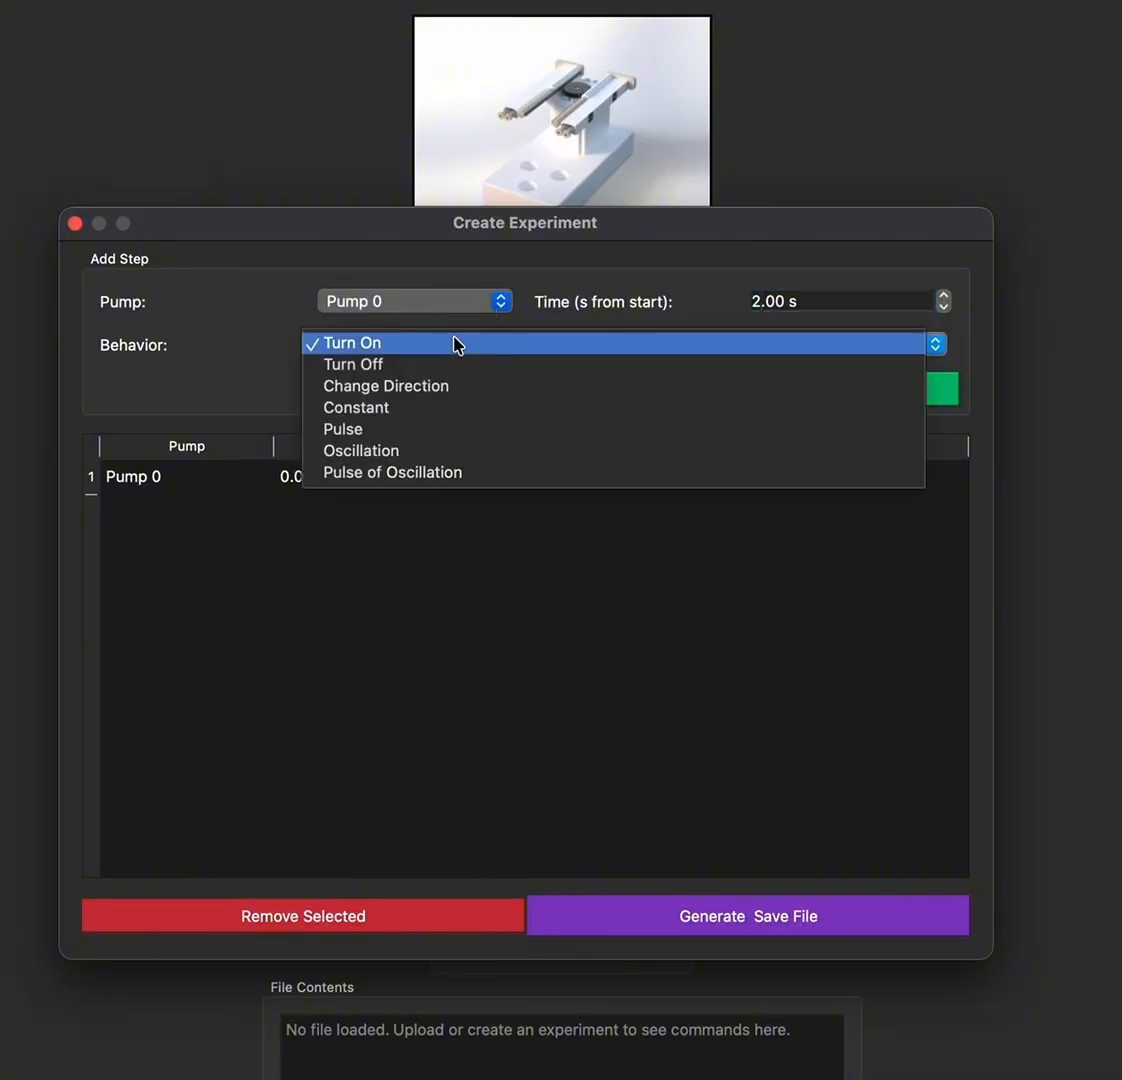
click(400, 408)
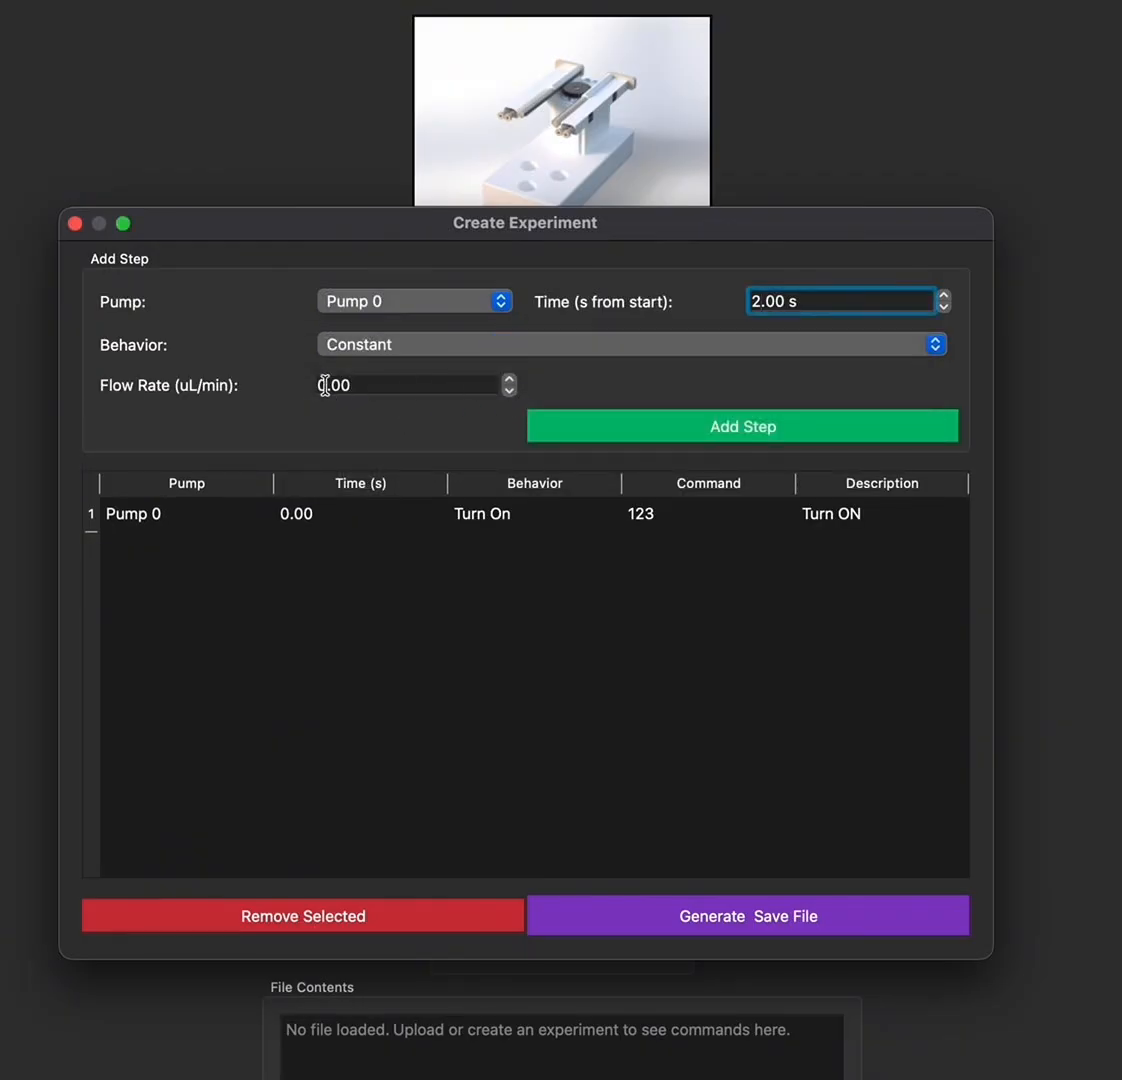
click(325, 386)
key(BackSpace)
text(1)
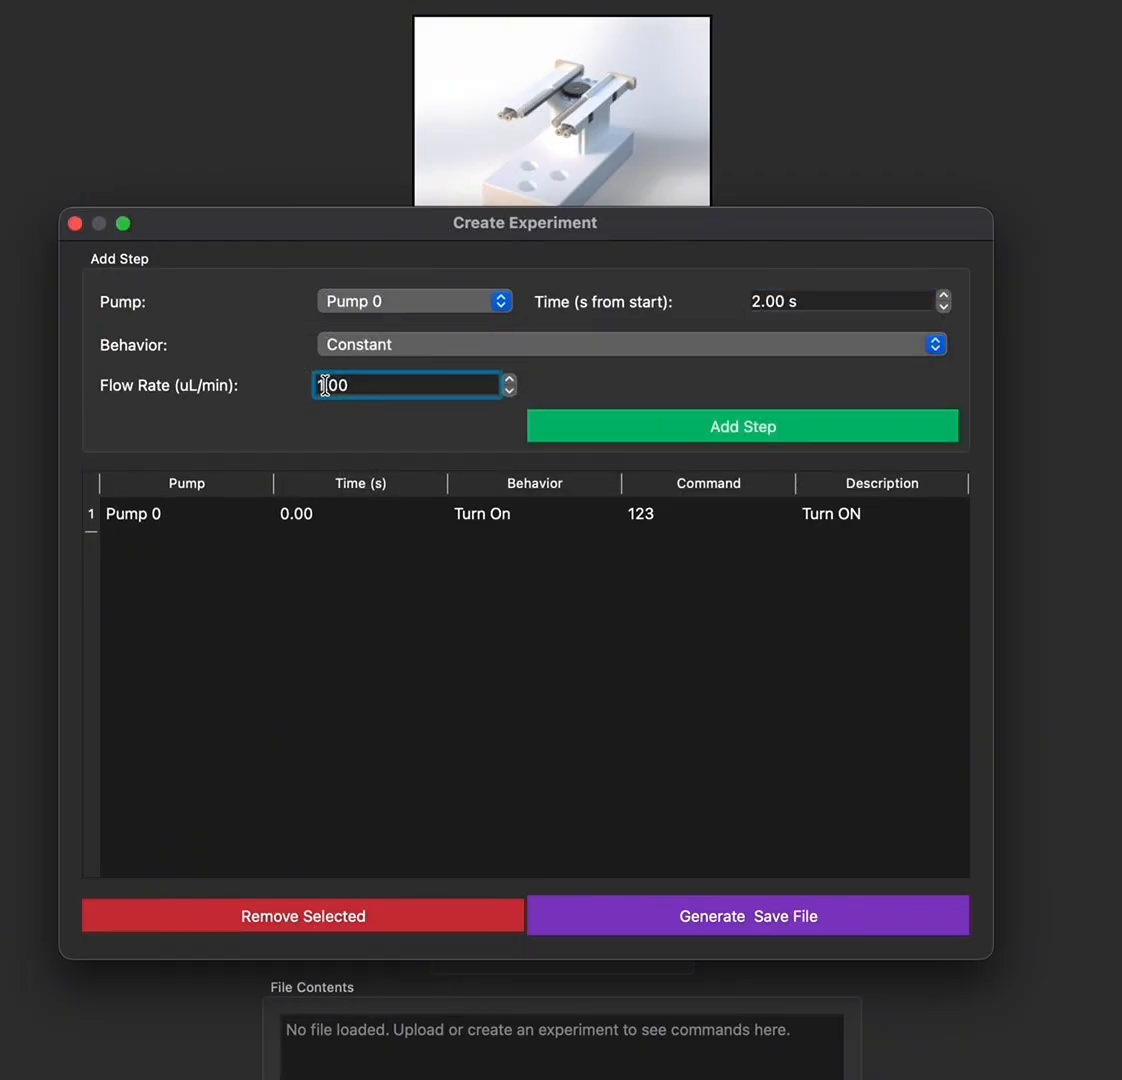
text(5)
click(750, 436)
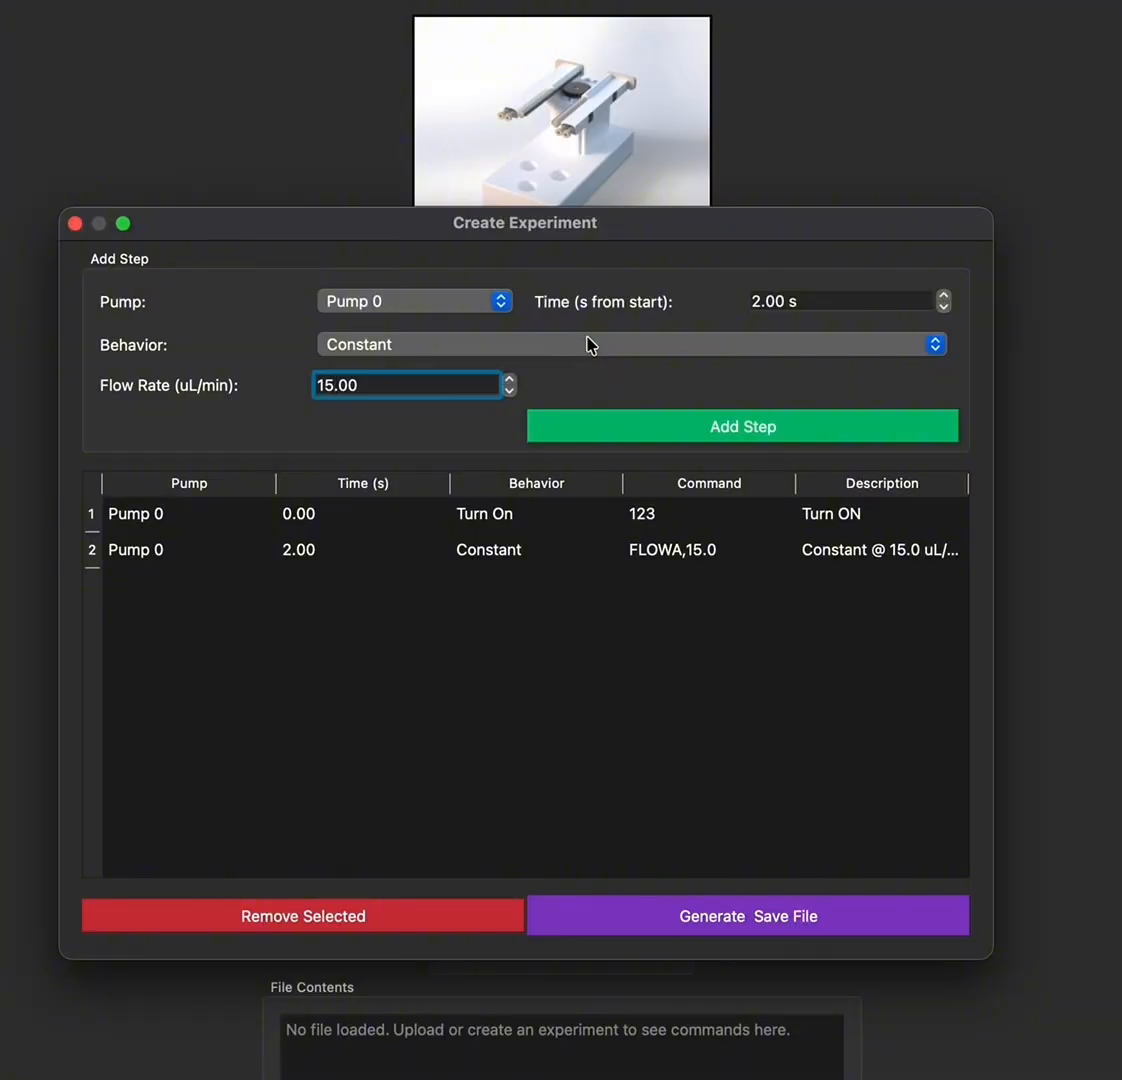
Set the next step's start time to 10 s
click(755, 300)
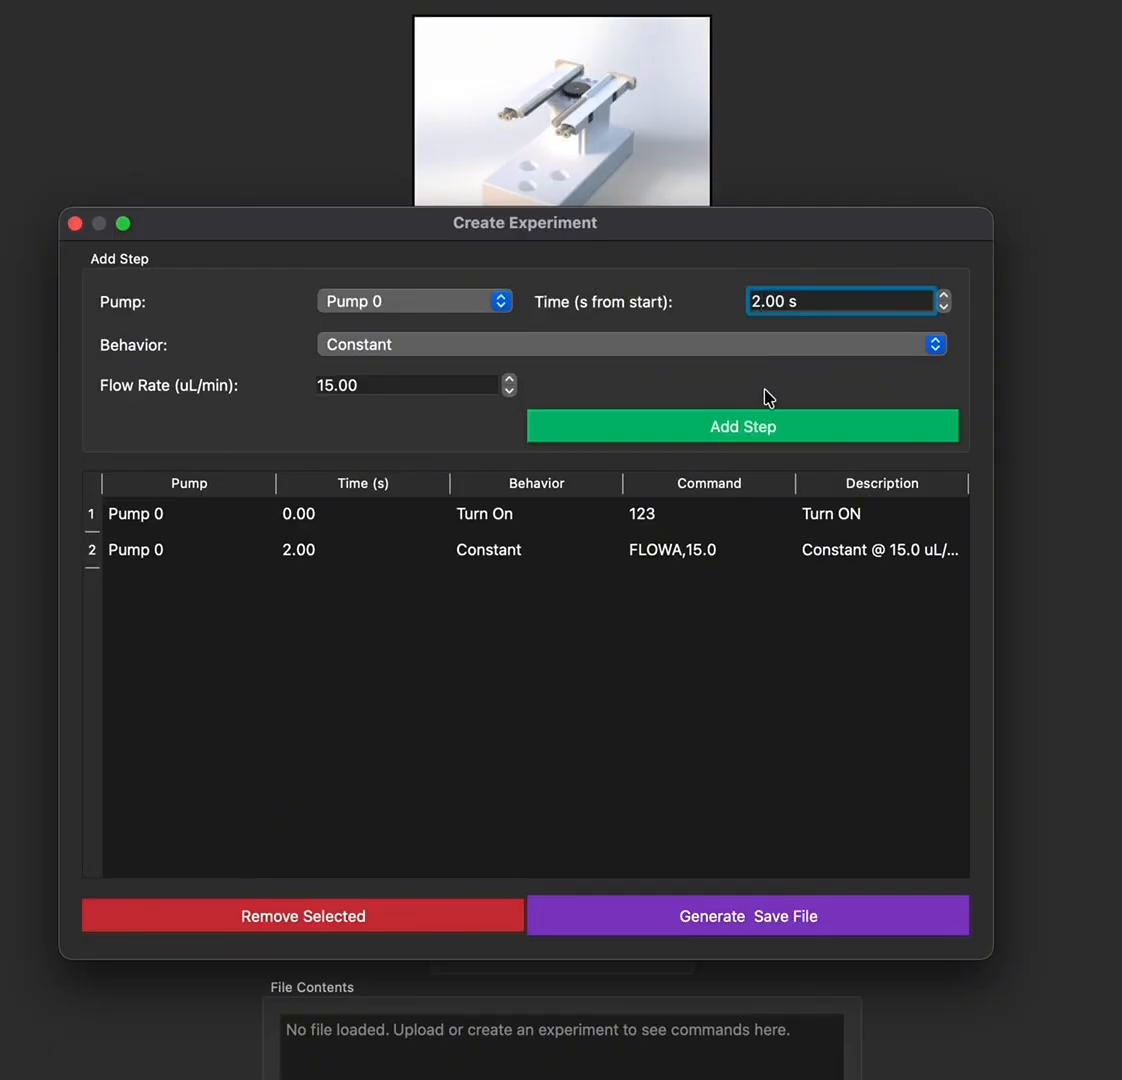
key(BackSpace)
text(10)
Make the step a Pulse with flow rate 20 and pulse frequency 1.000
click(752, 346)
click(723, 364)
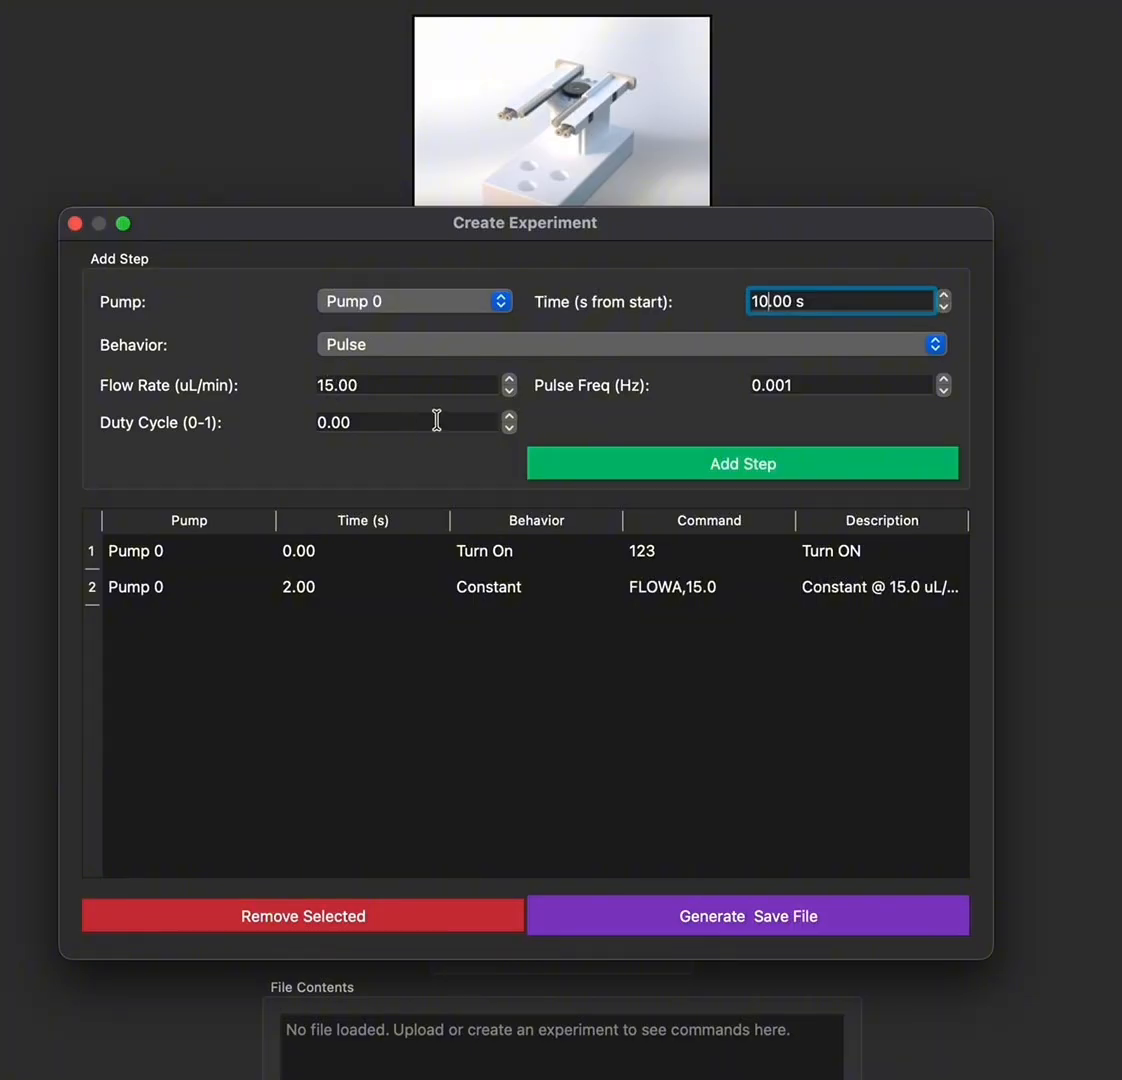
click(331, 385)
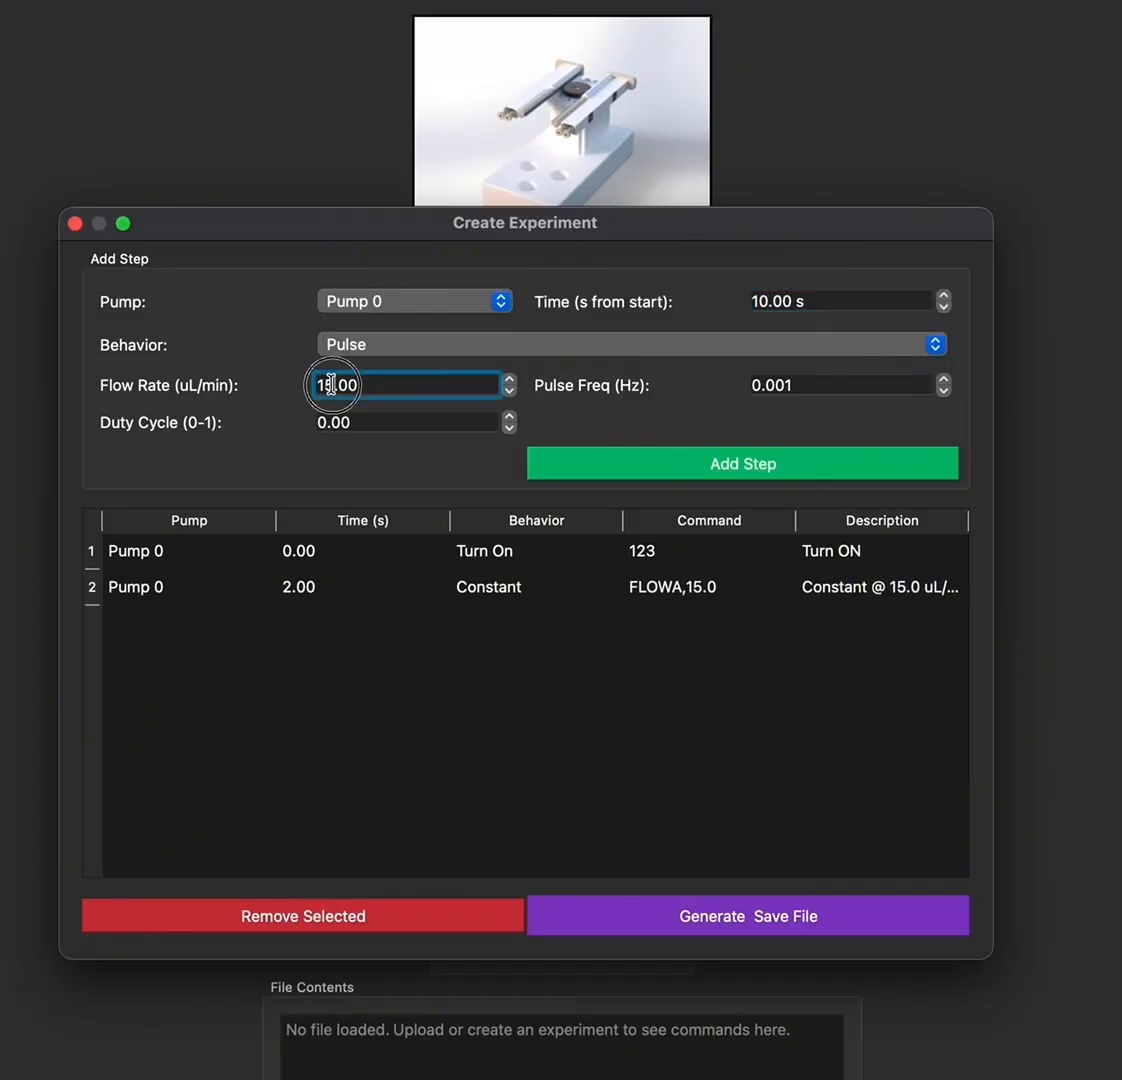
key(BackSpace)
key(BackSpace)
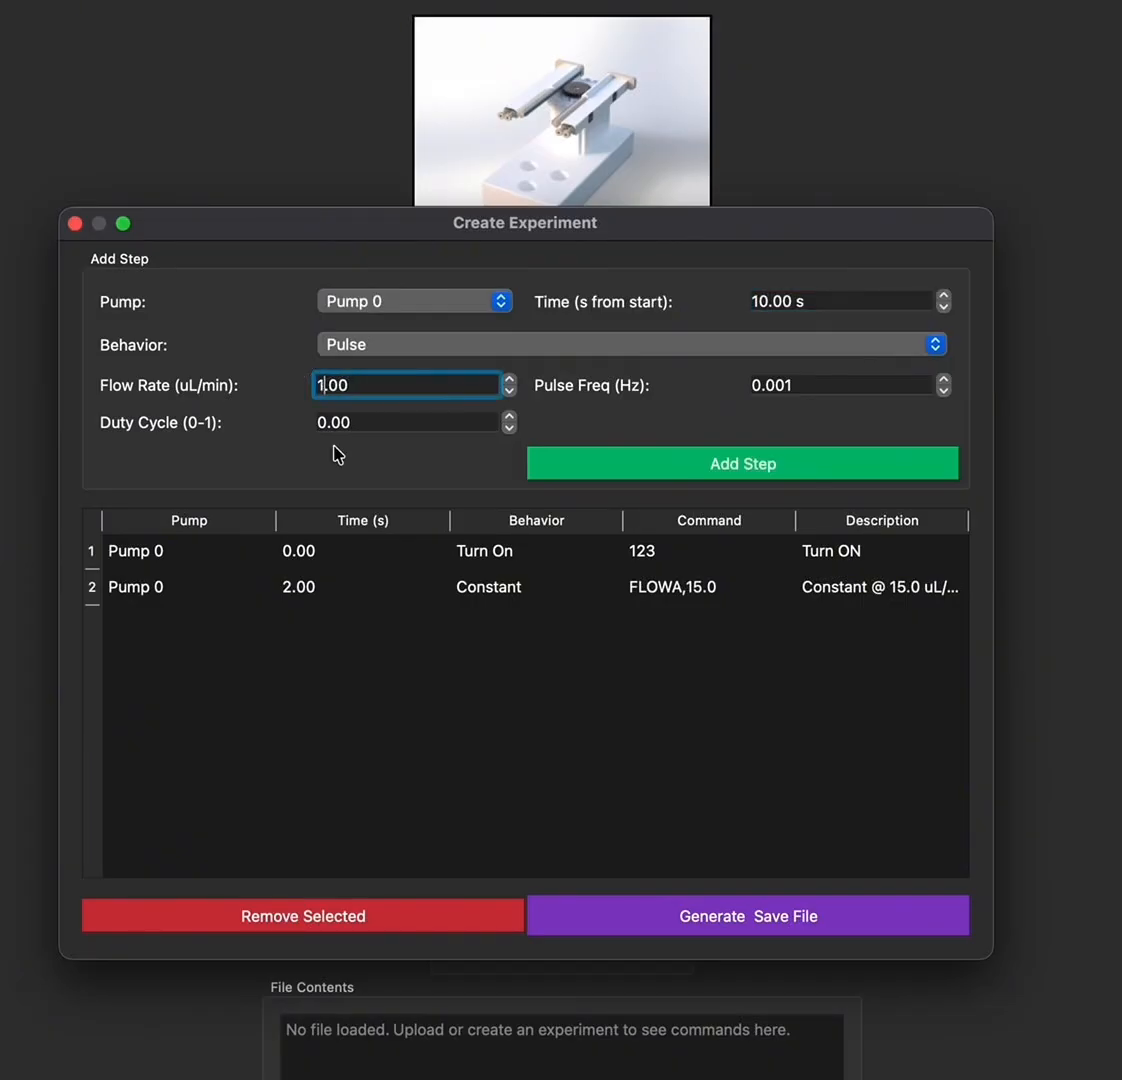
text(20)
click(804, 386)
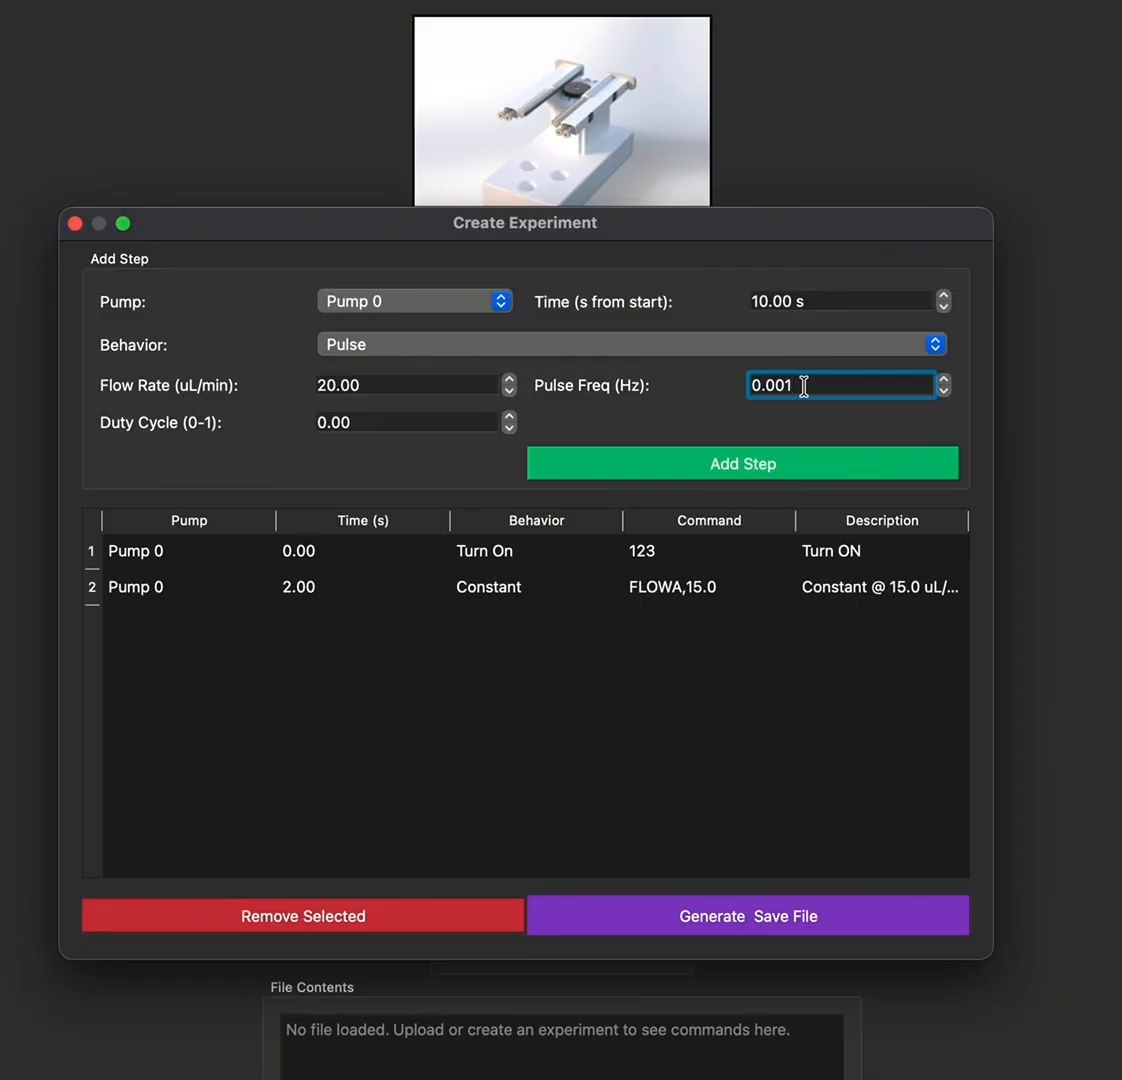
key(BackSpace)
key(Left)
key(Left)
key(Left)
key(BackSpace)
text(1)
key(Down)
key(Up)
click(804, 386)
key(BackSpace)
text(0)
Set the duty cycle to 0.50 and add the Pulse step
click(328, 421)
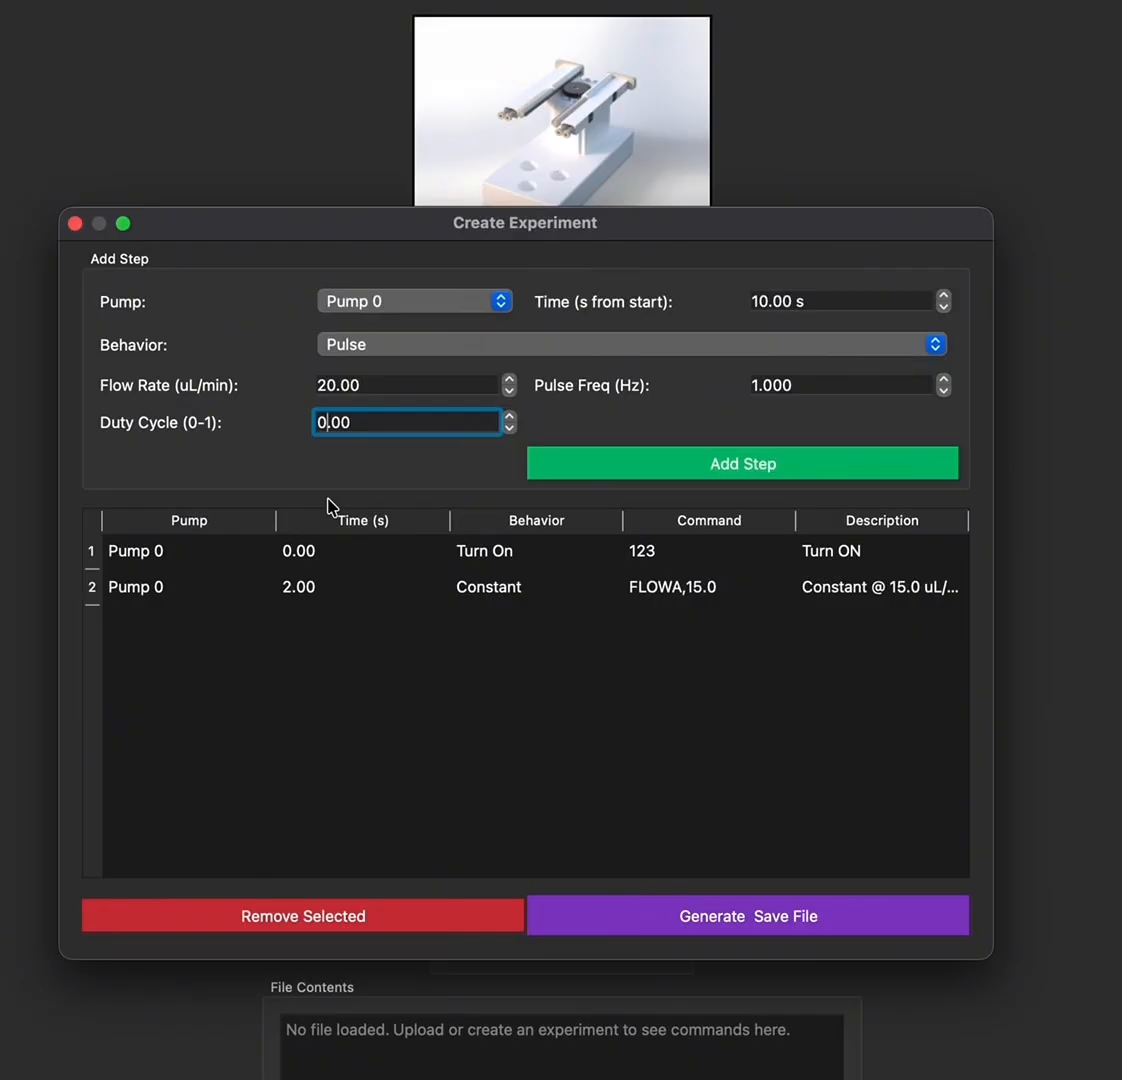
key(BackSpace)
text(0)
key(Right)
key(Right)
key(BackSpace)
text(5)
click(740, 463)
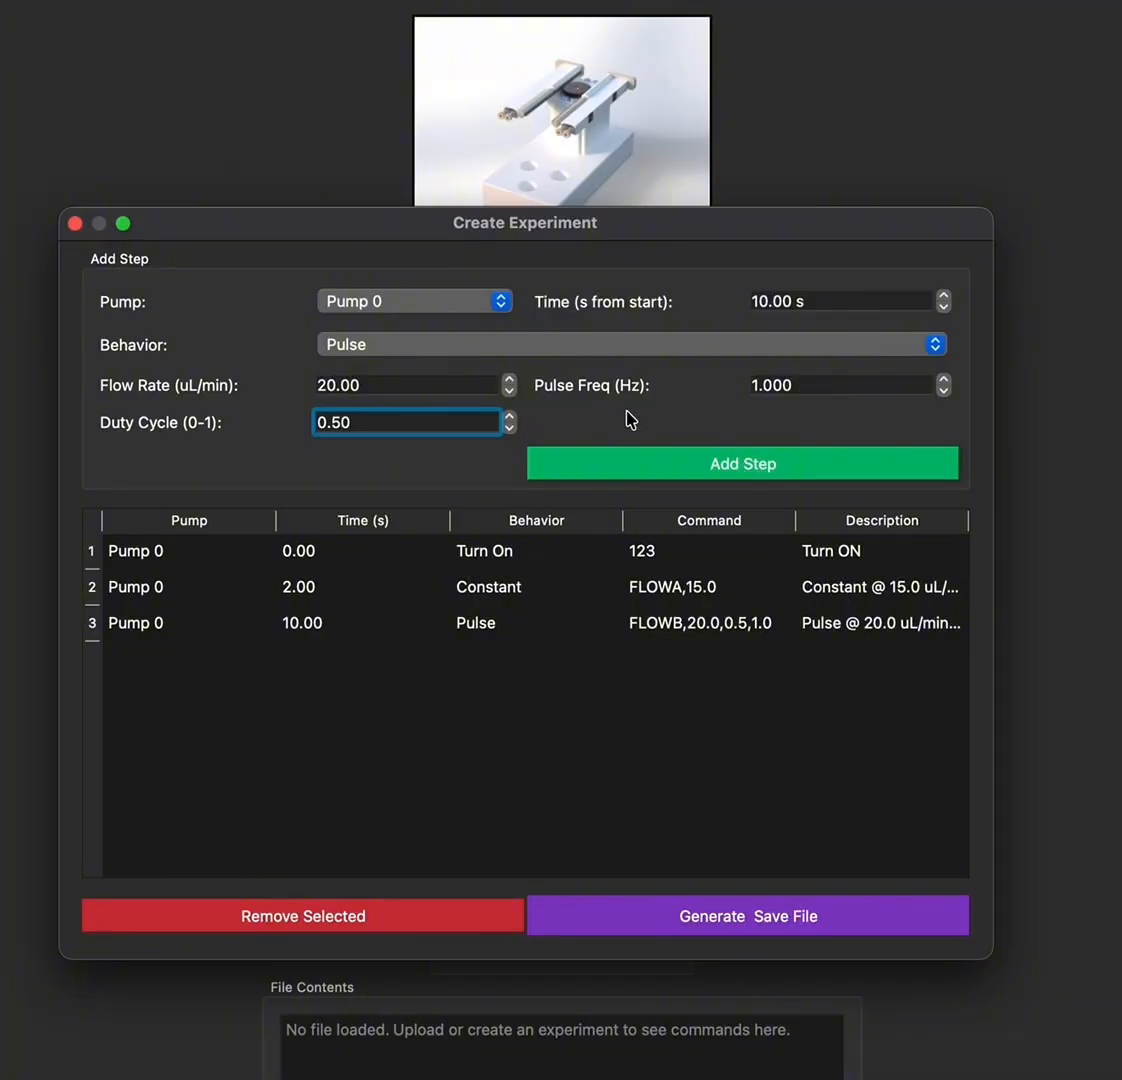
Set the step to Oscillation at 20 s with flow rate 15
click(762, 299)
text(2)
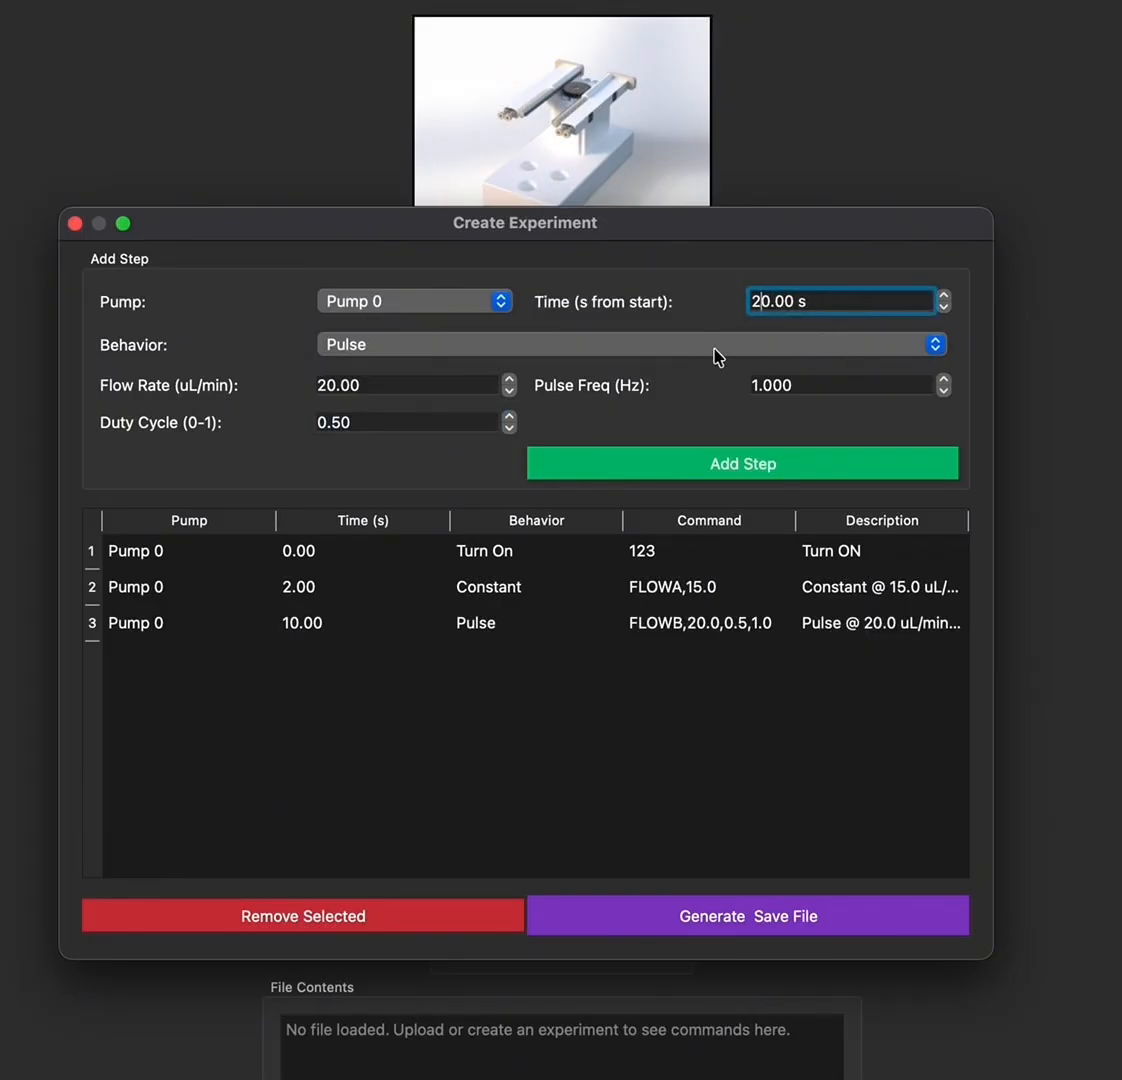
click(632, 344)
click(567, 366)
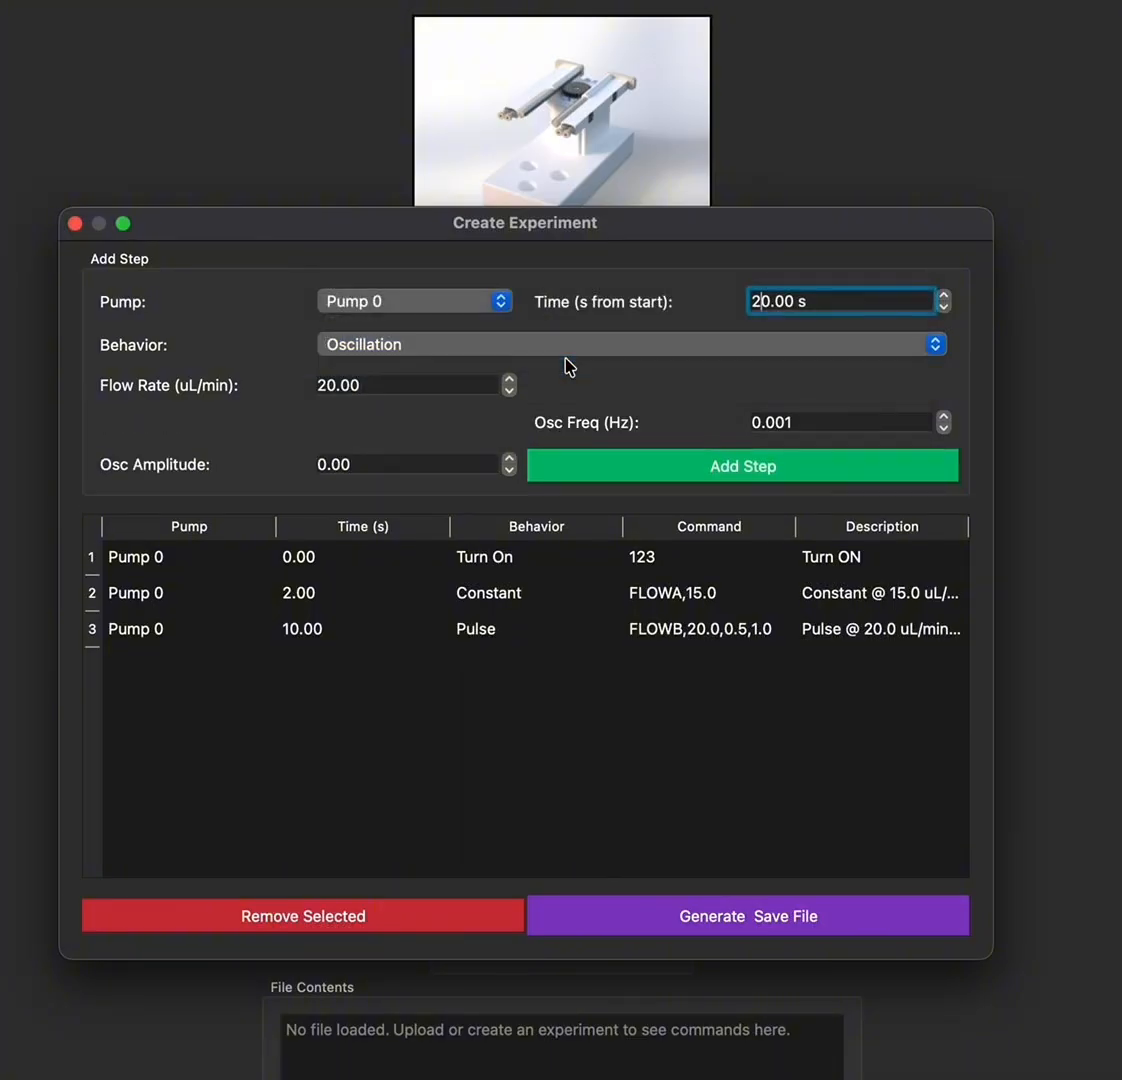
click(327, 385)
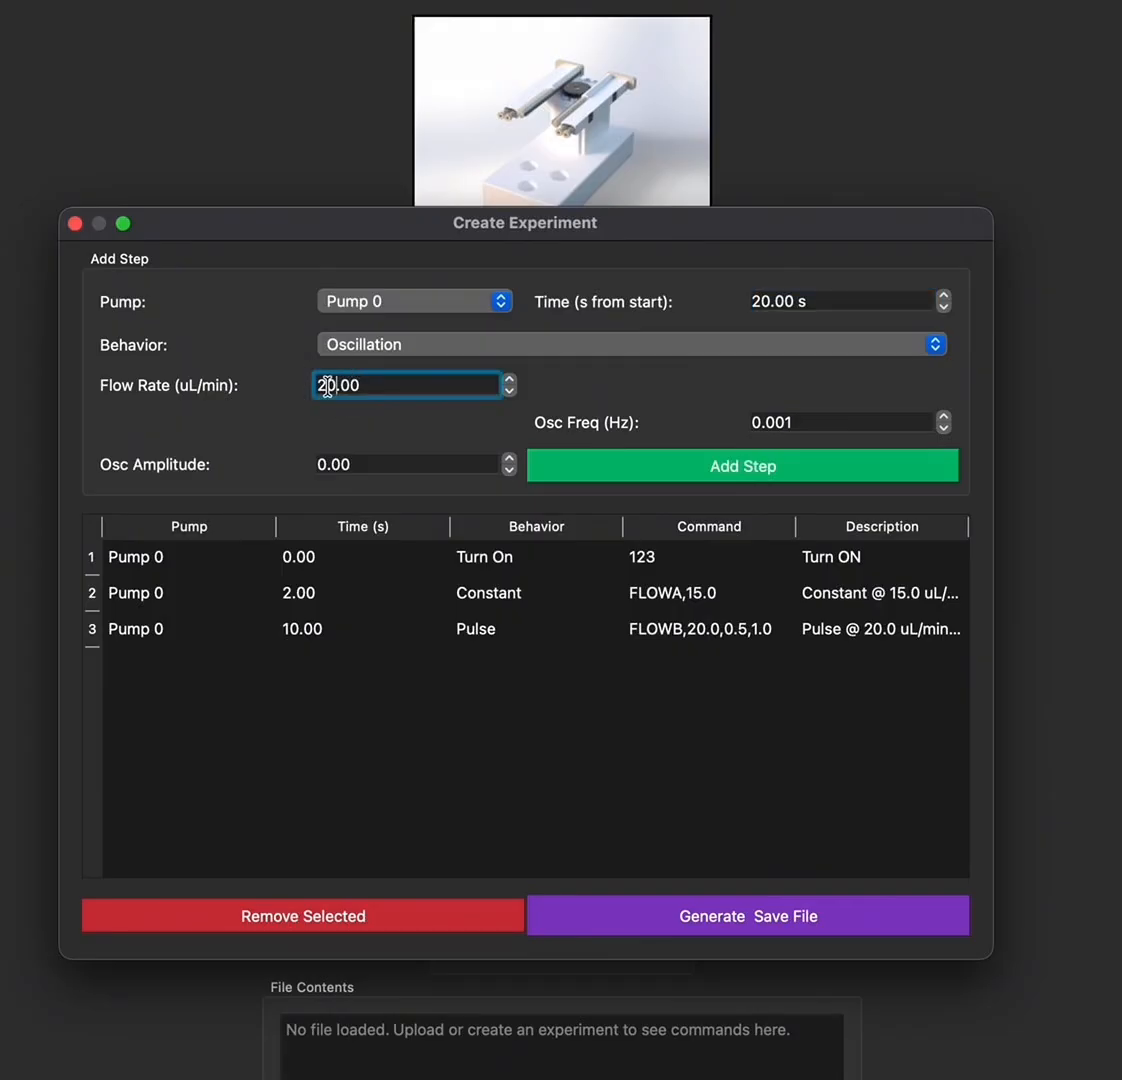
key(Delete)
key(BackSpace)
text(15)
Give it oscillation frequency 0.500 and amplitude 5, then add the step
click(800, 423)
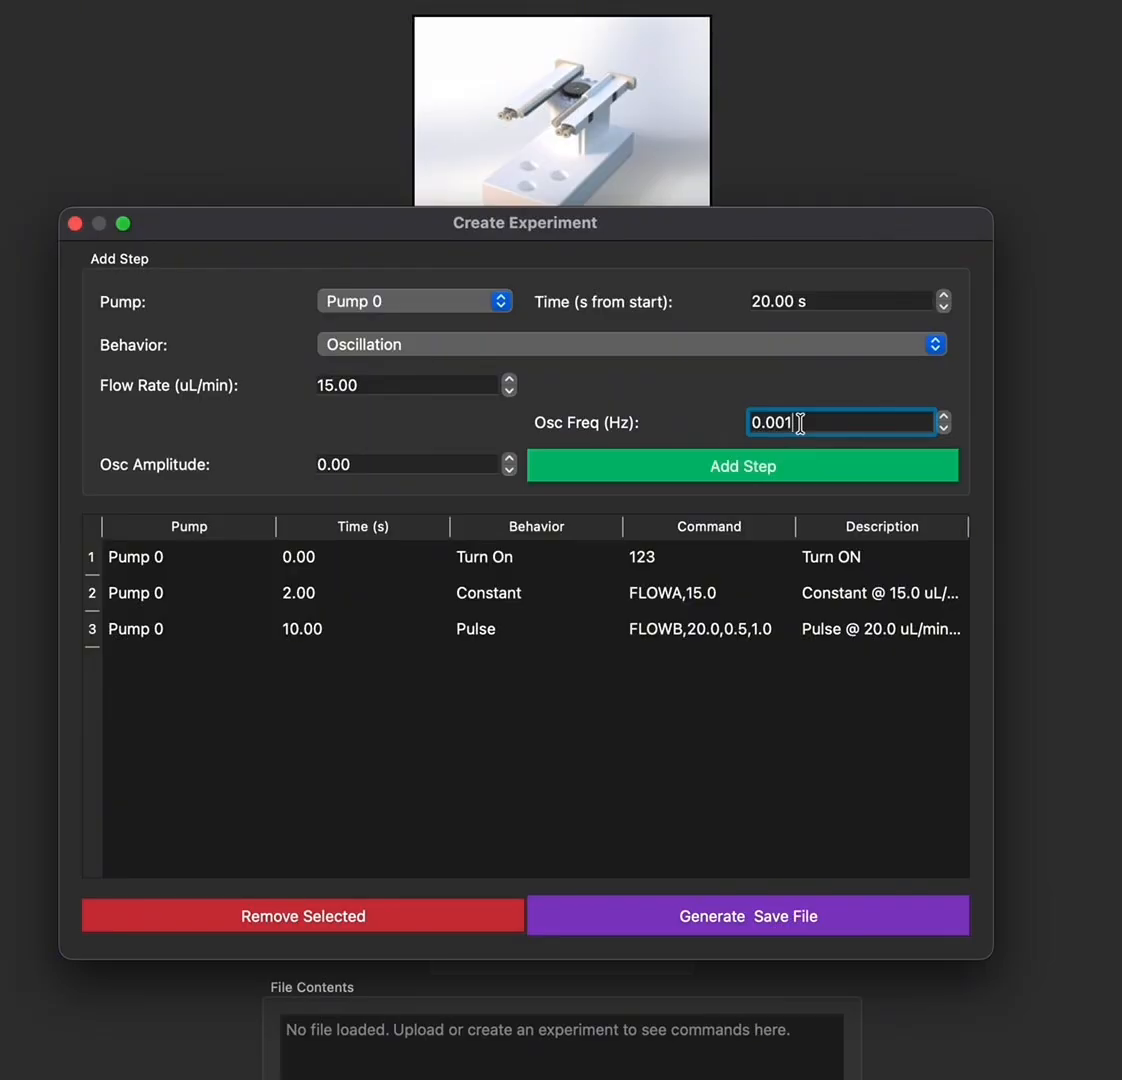
key(BackSpace)
key(BackSpace)
key(BackSpace)
text(500)
click(322, 462)
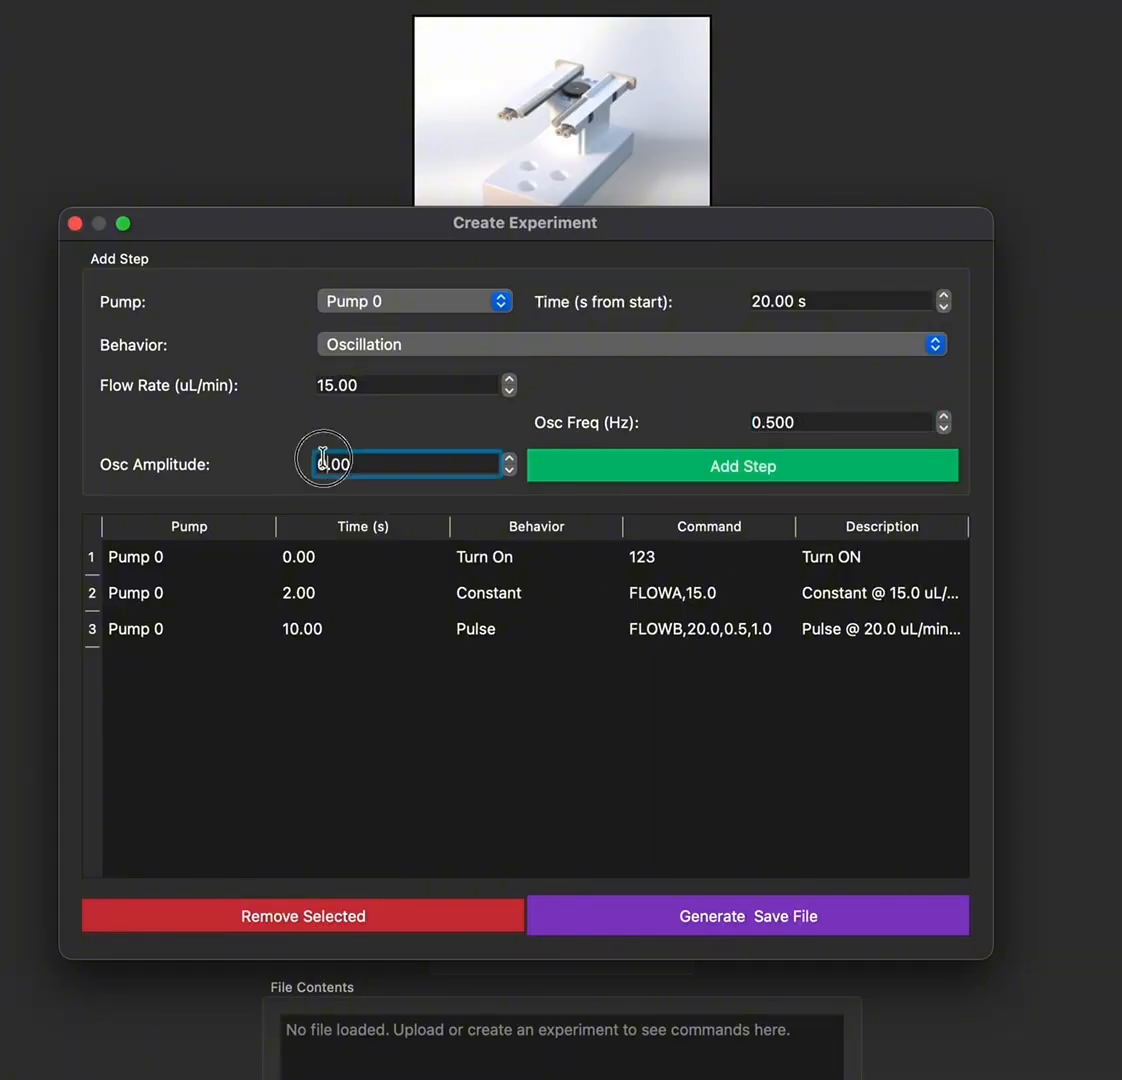
key(BackSpace)
text(5)
click(778, 470)
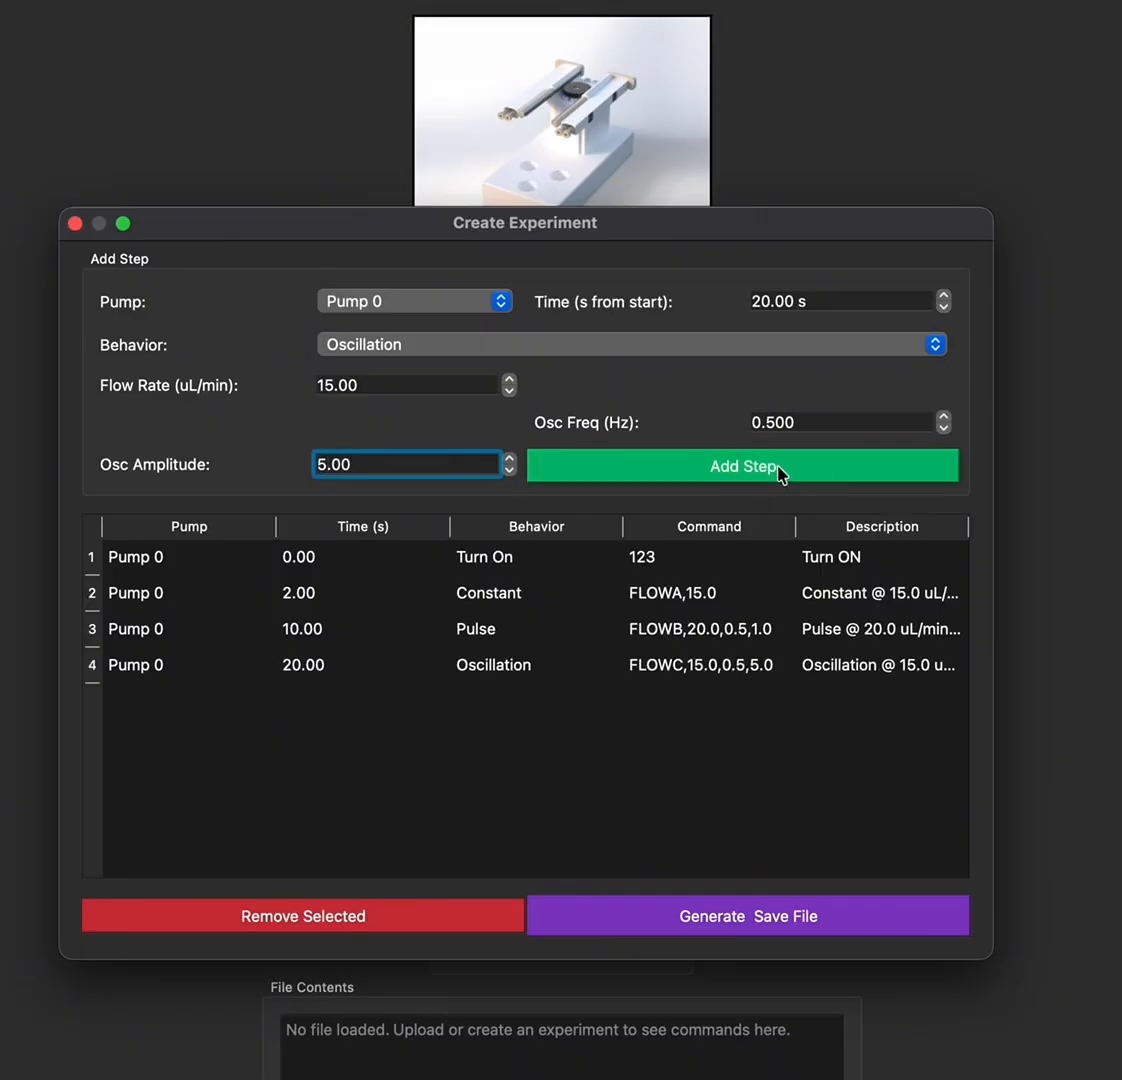
Set the step to Pulse of Oscillation at 30 s with flow rate 20
click(602, 345)
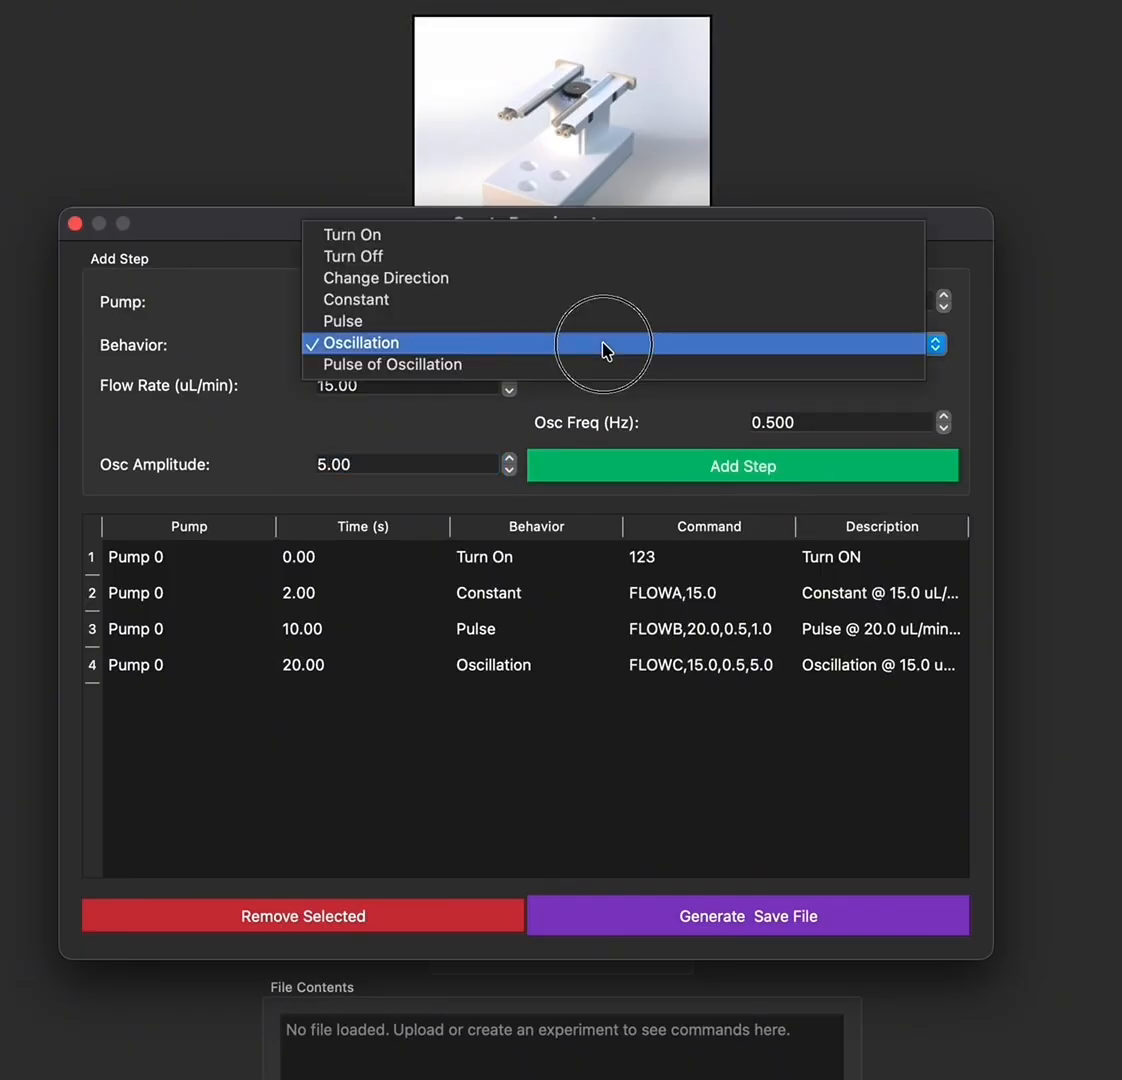
click(538, 366)
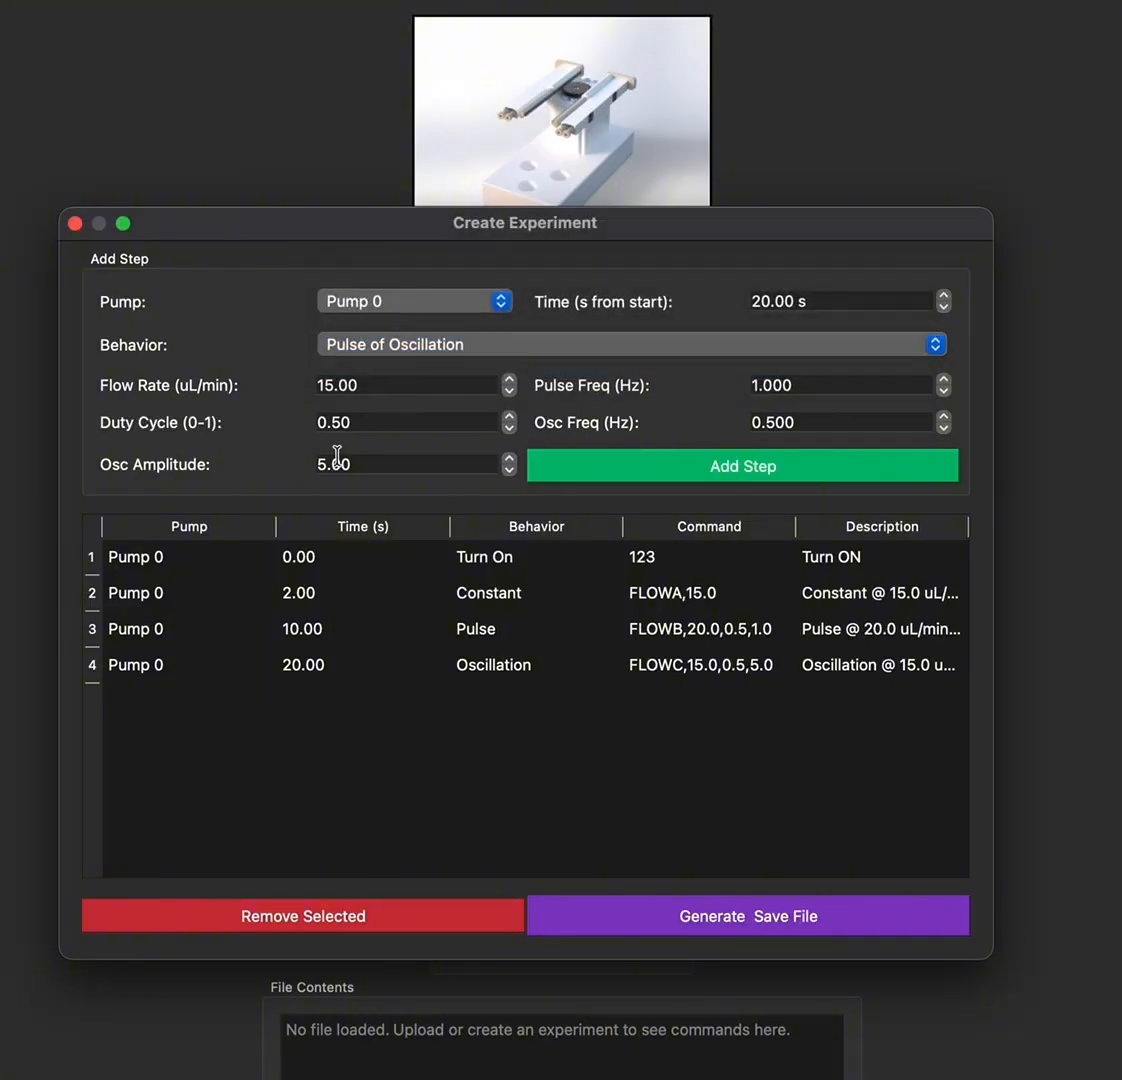
click(760, 301)
key(BackSpace)
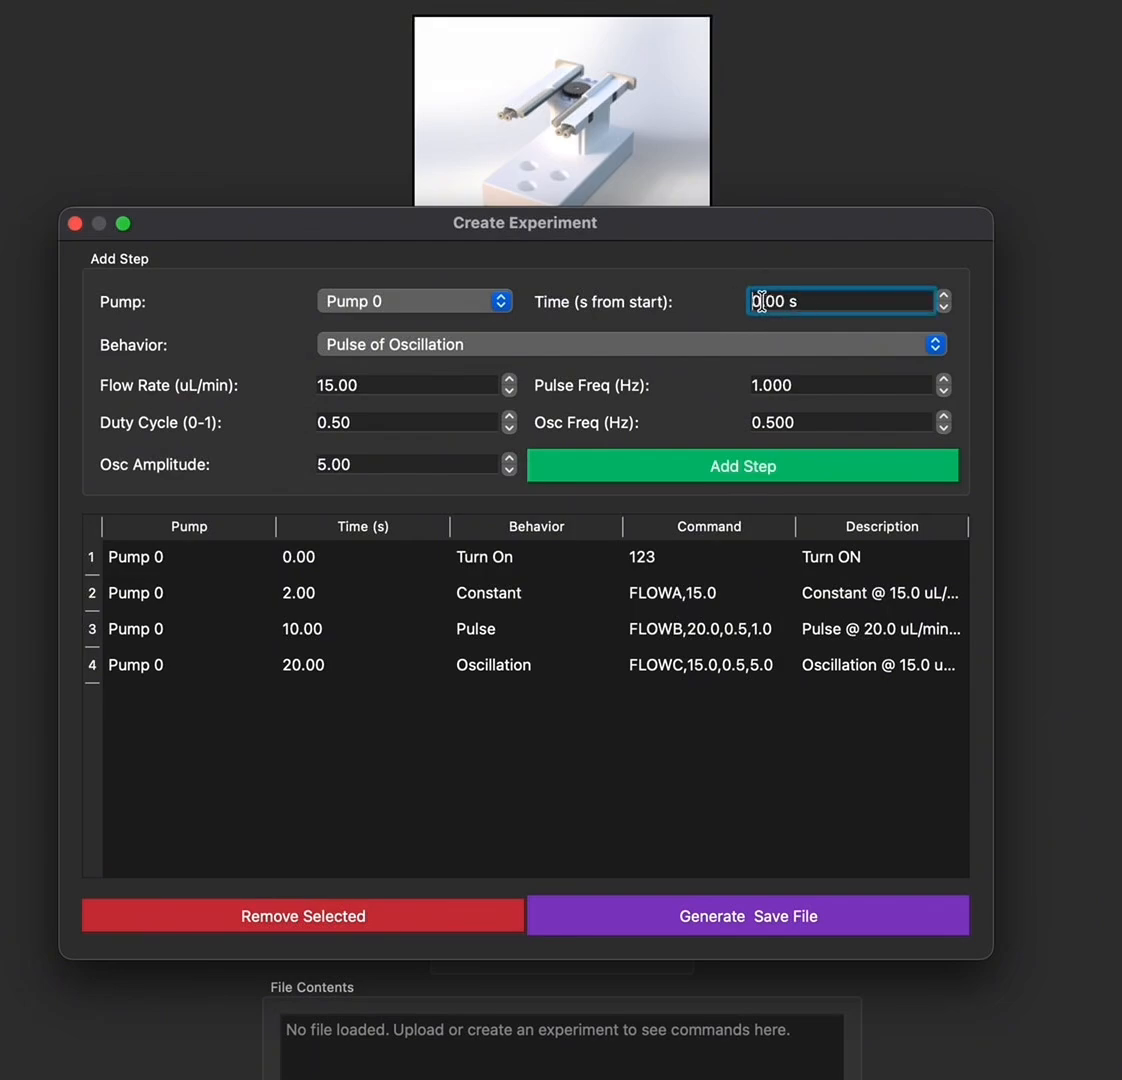
text(3)
click(332, 385)
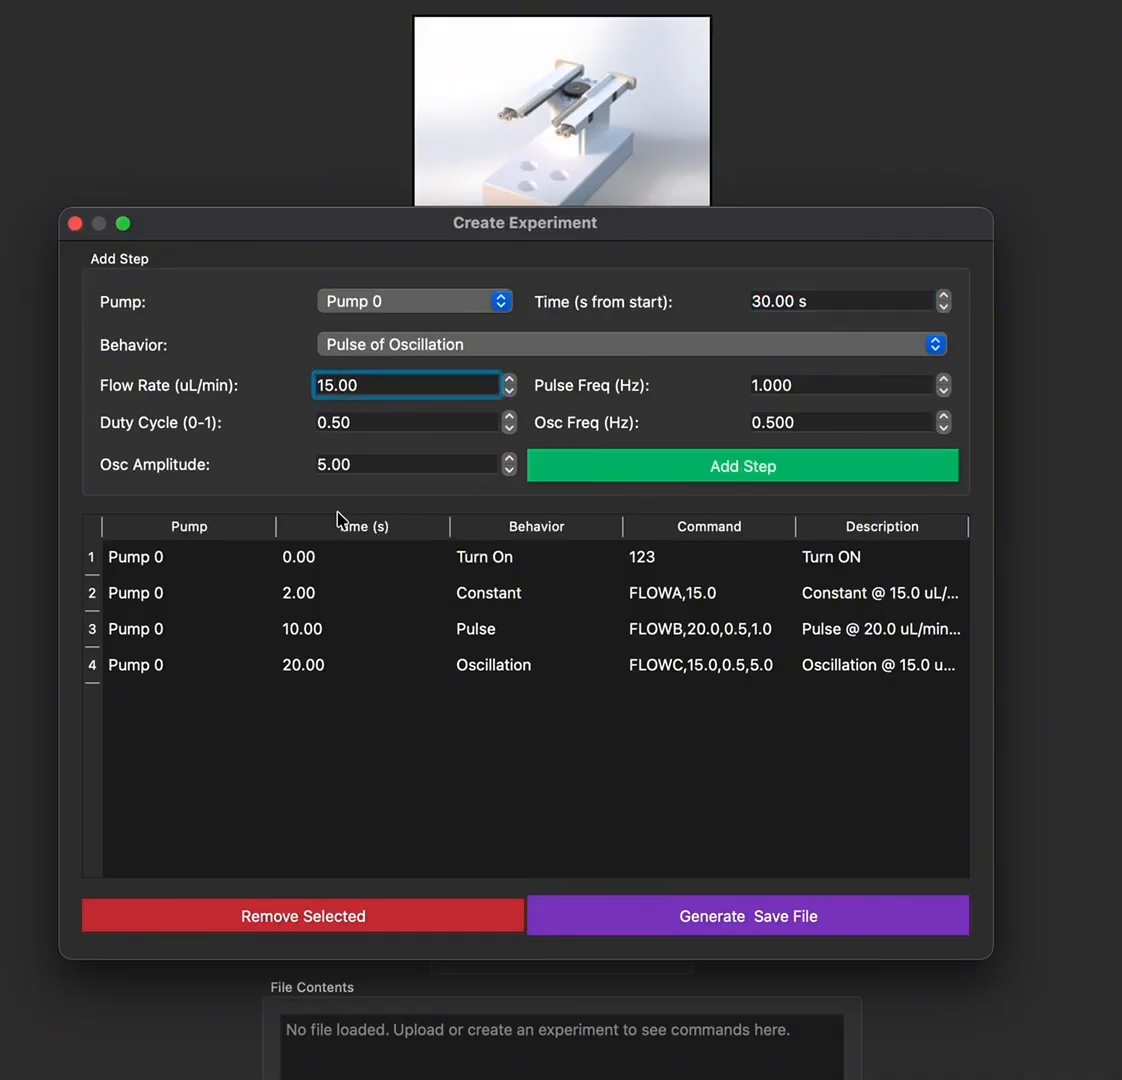
key(BackSpace)
key(BackSpace)
text(20)
Set the oscillation amplitude to 3 and add the Pulse of Oscillation step
click(328, 464)
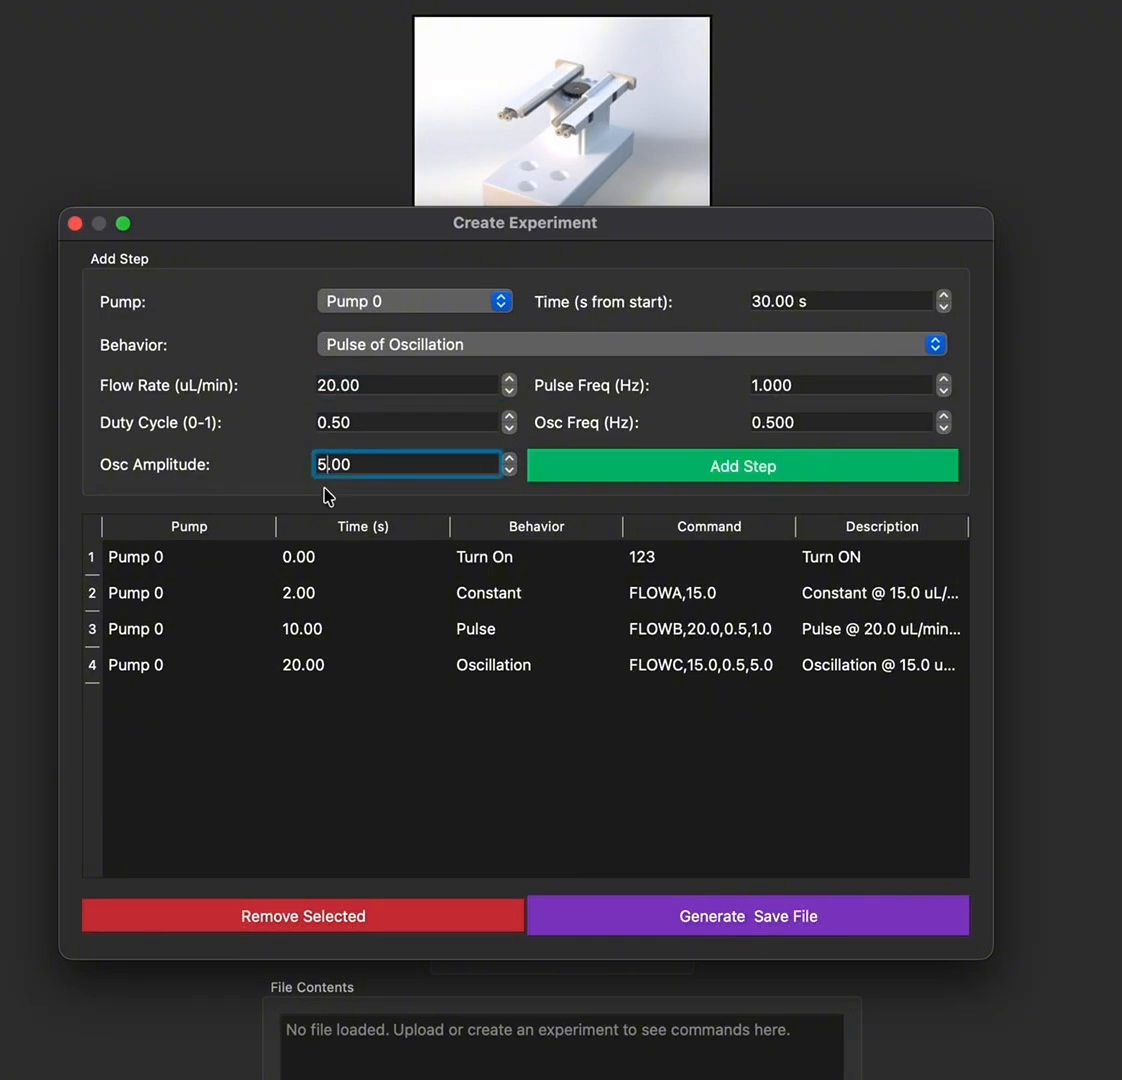
key(BackSpace)
text(3)
click(670, 477)
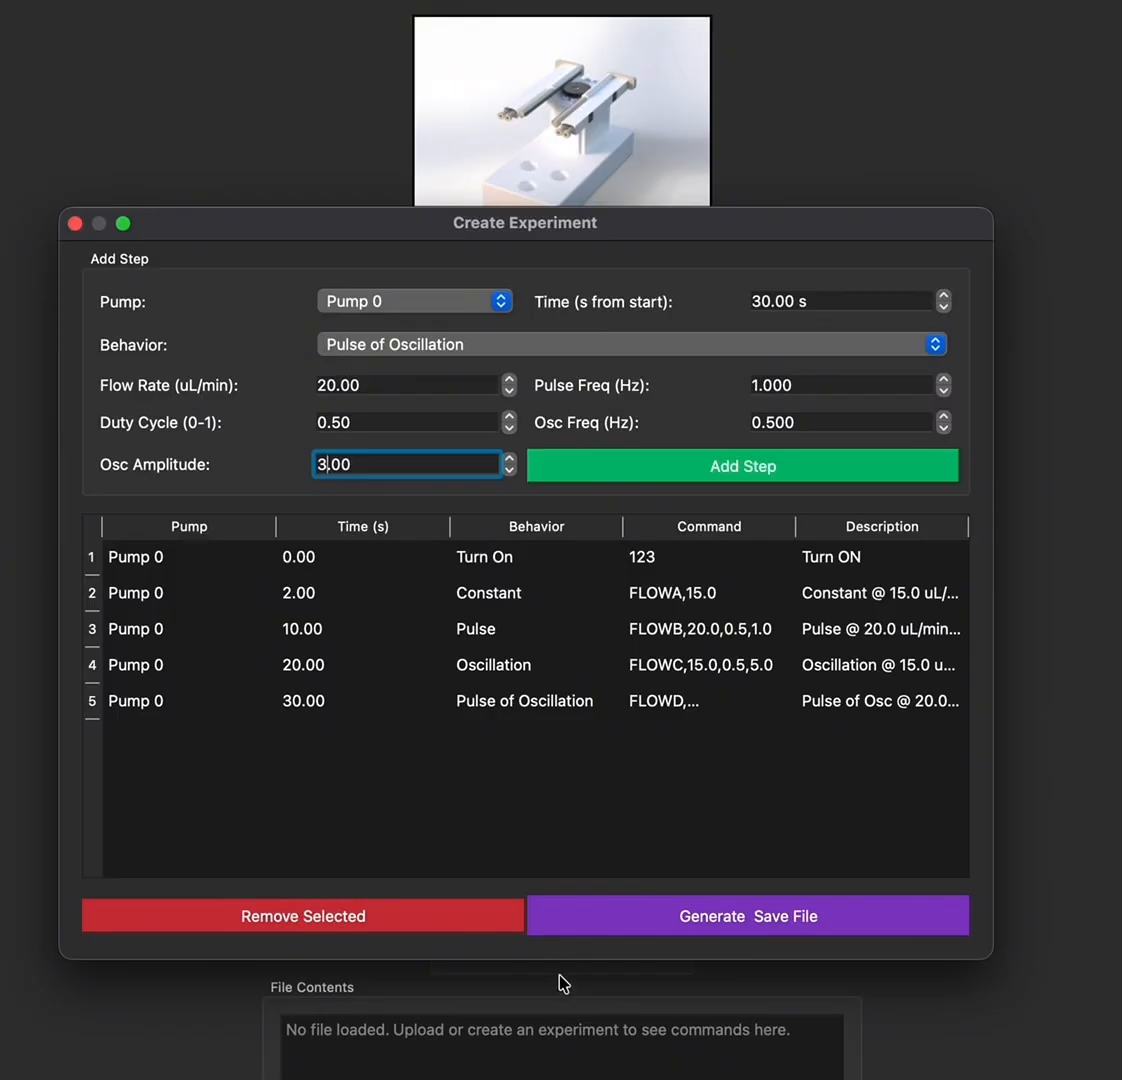
click(493, 343)
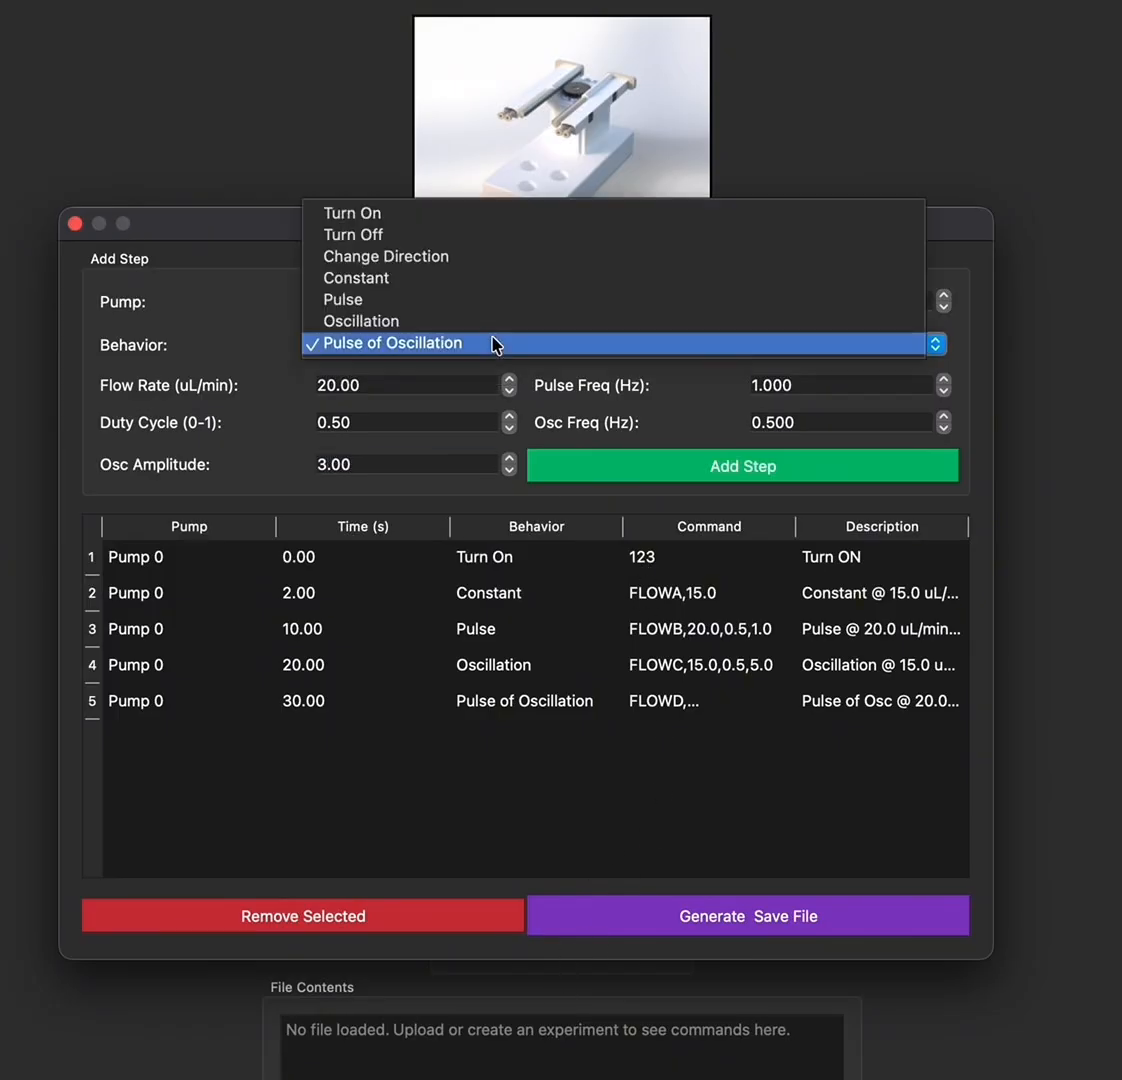
Add a final Turn Off step for Pump 0 at 40 s
click(455, 244)
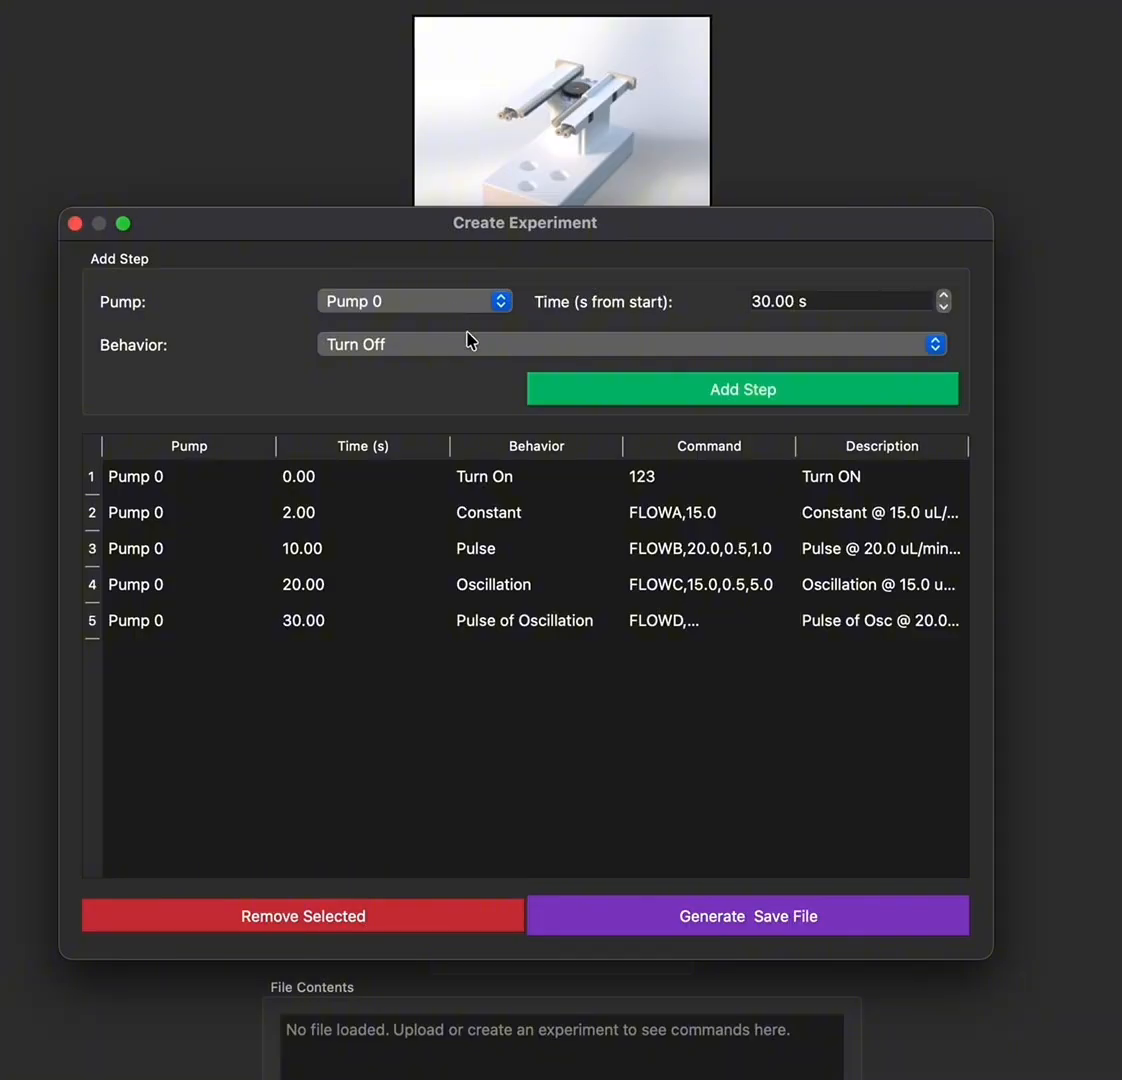
click(759, 300)
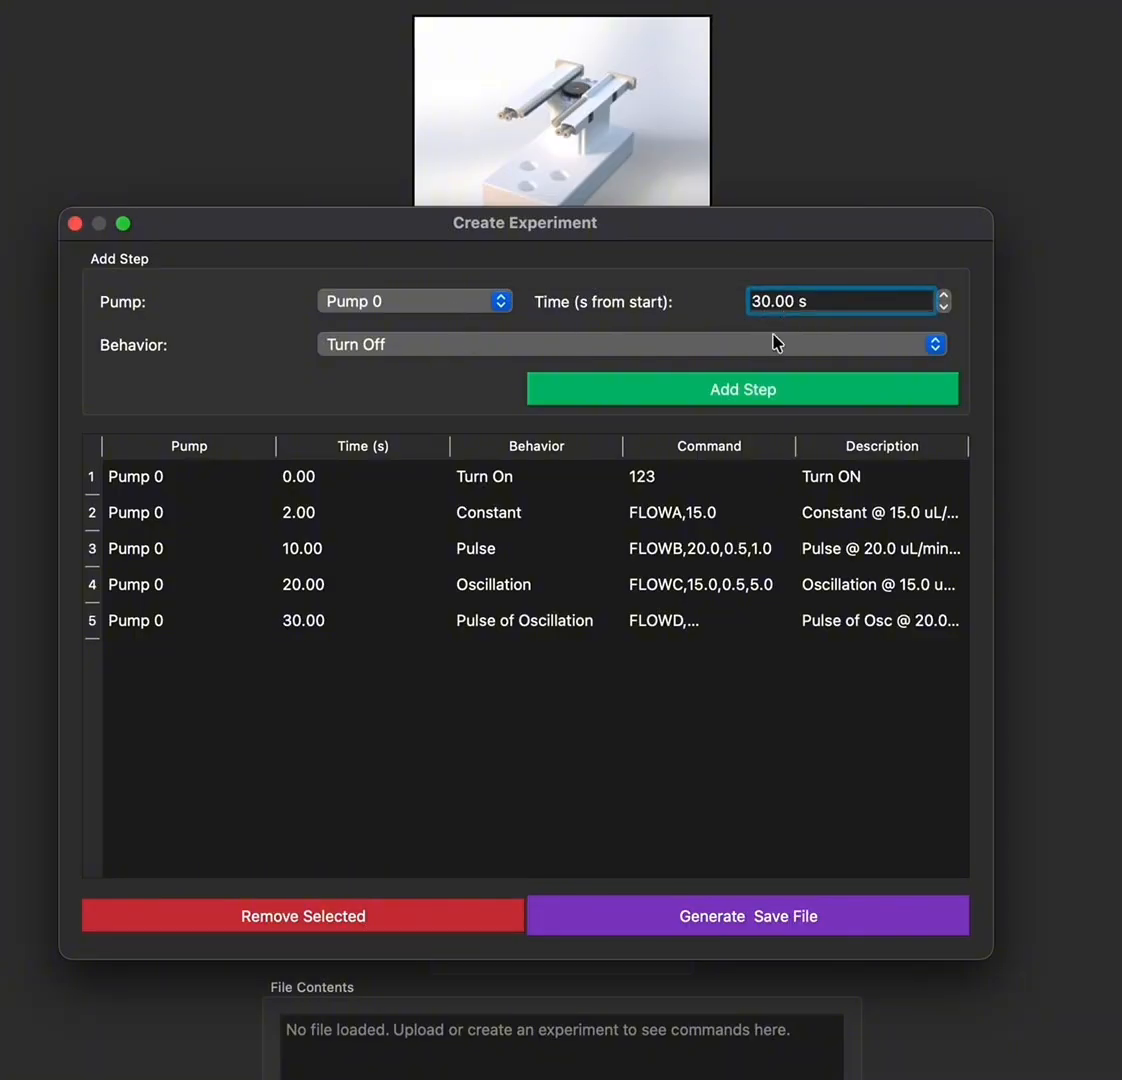
key(Delete)
text(4)
click(794, 401)
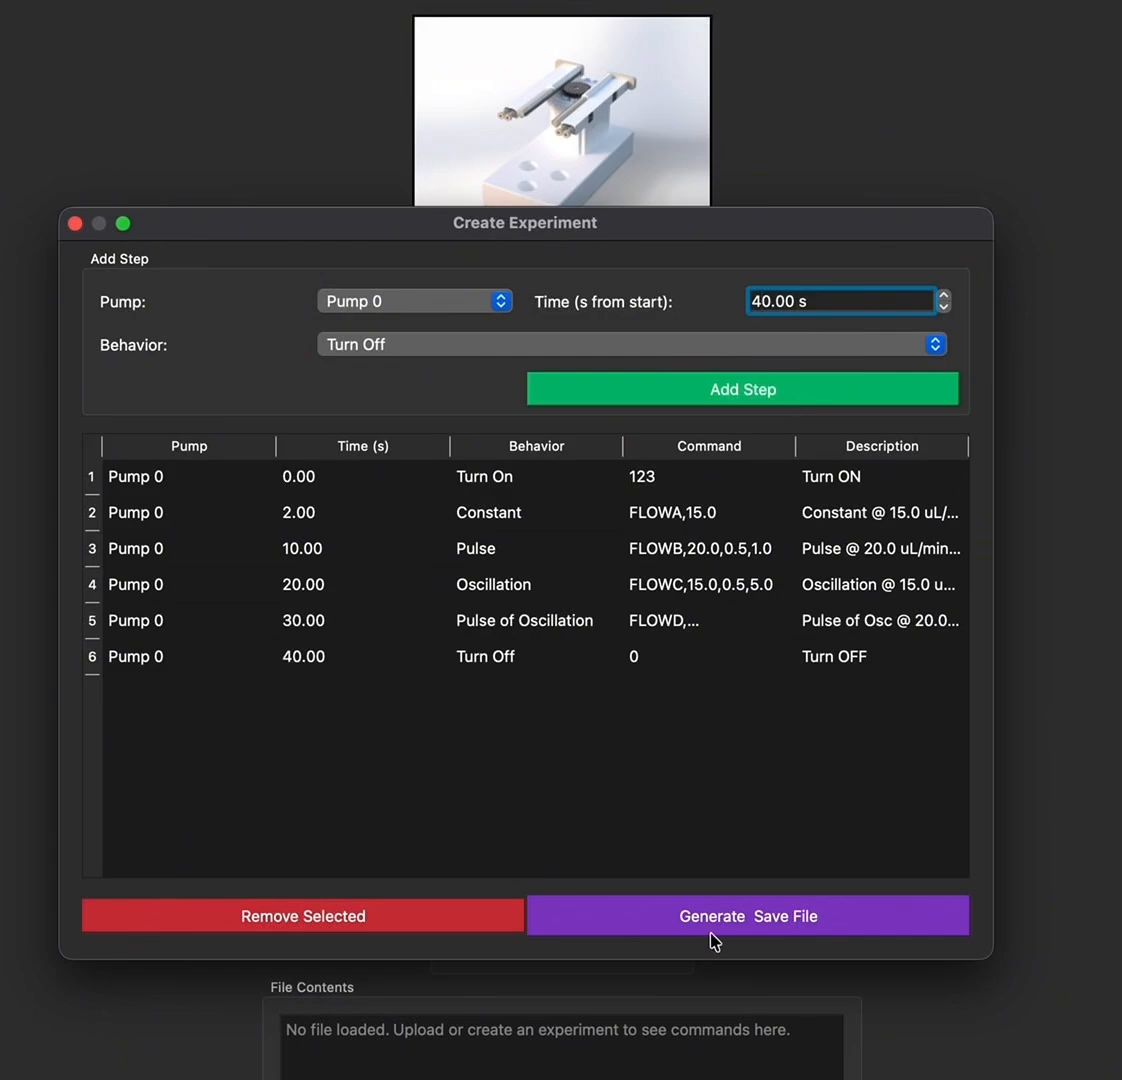
Generate the save file and save it as demo_experiment.txt in Downloads
click(736, 923)
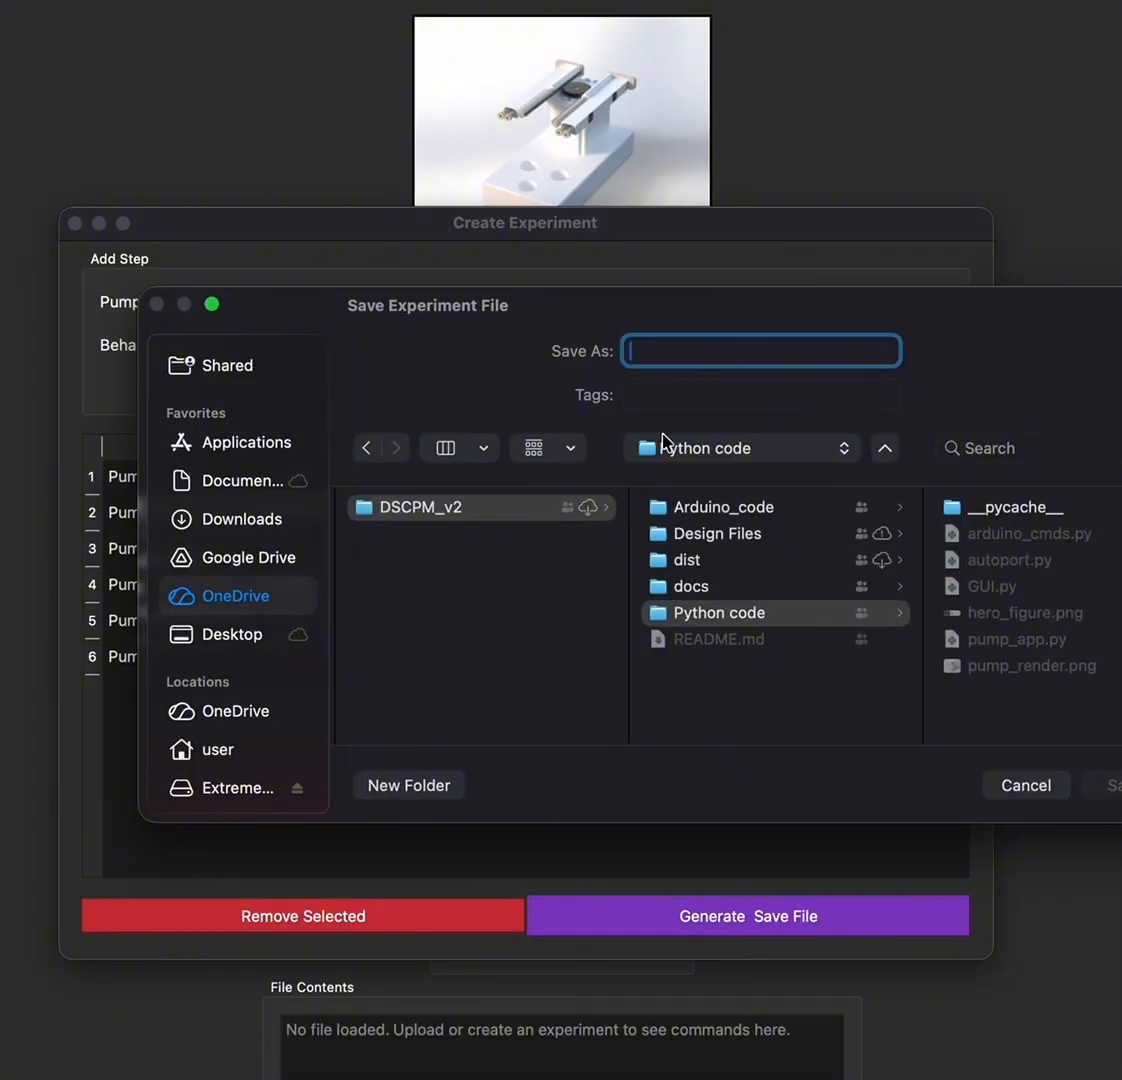
text(demo)
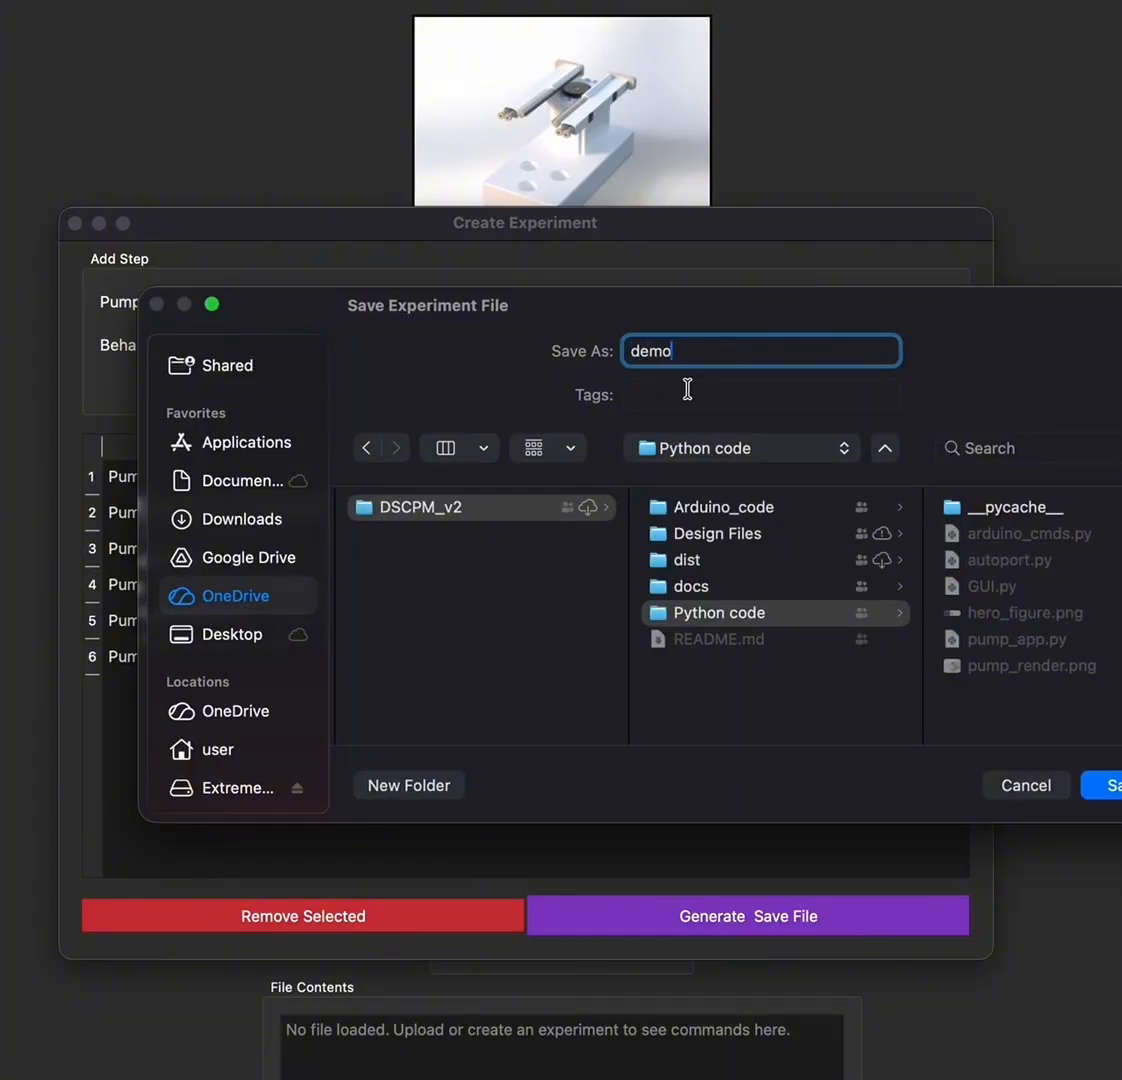
text(_experiment.txt)
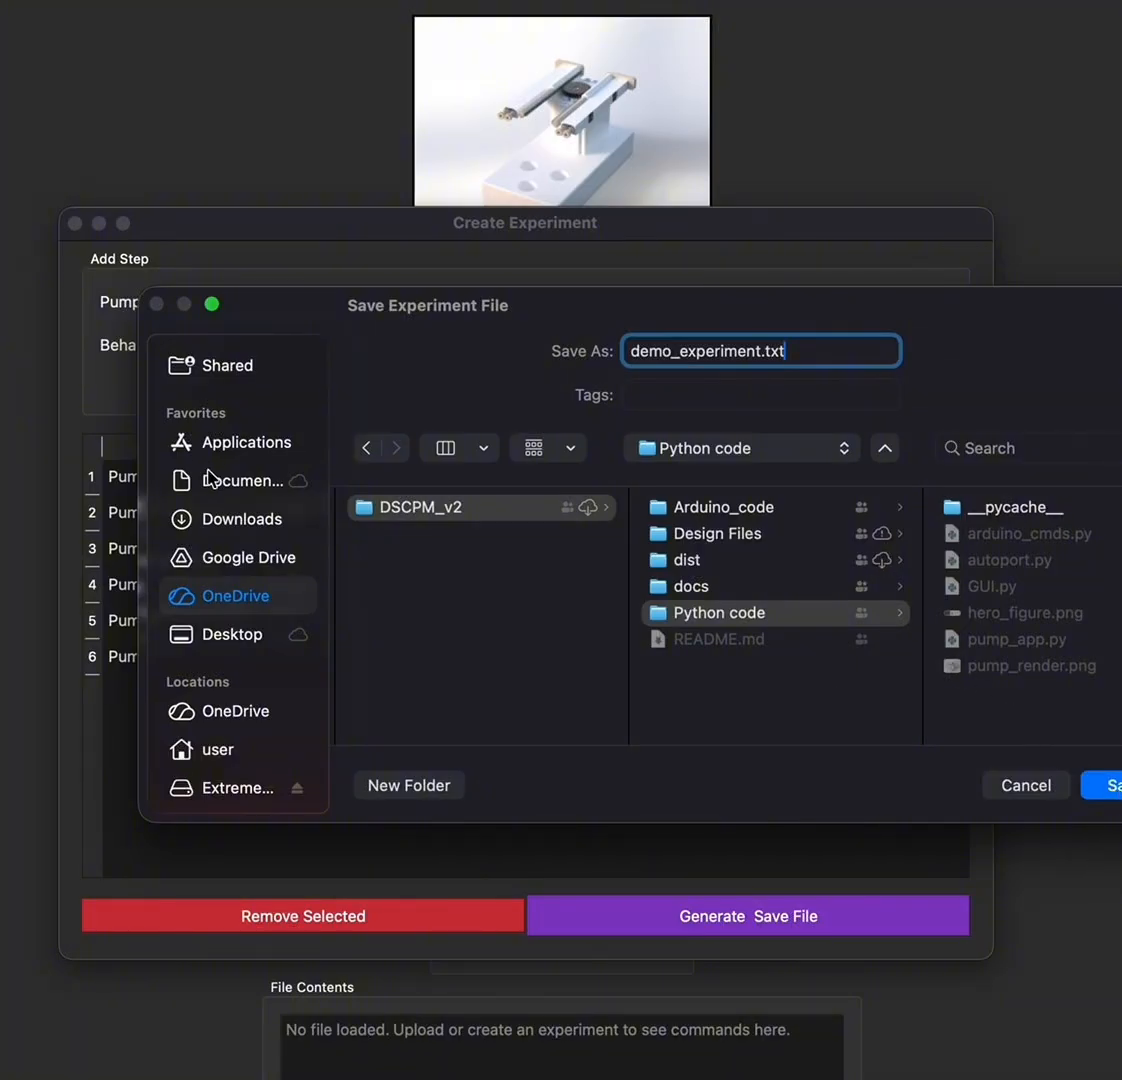
click(247, 519)
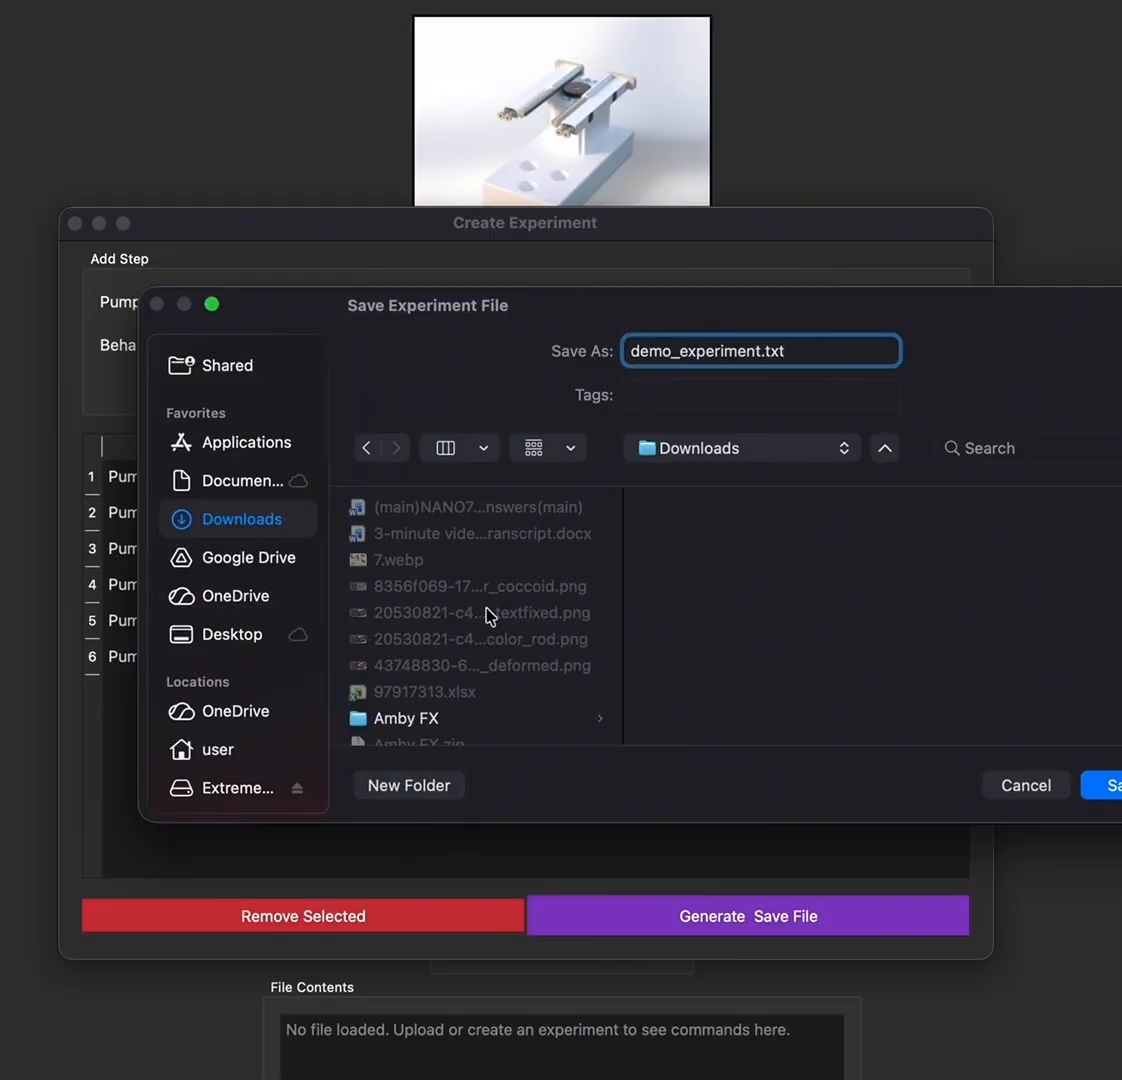
scroll(489, 614, down, 3)
scroll(489, 614, down, 5)
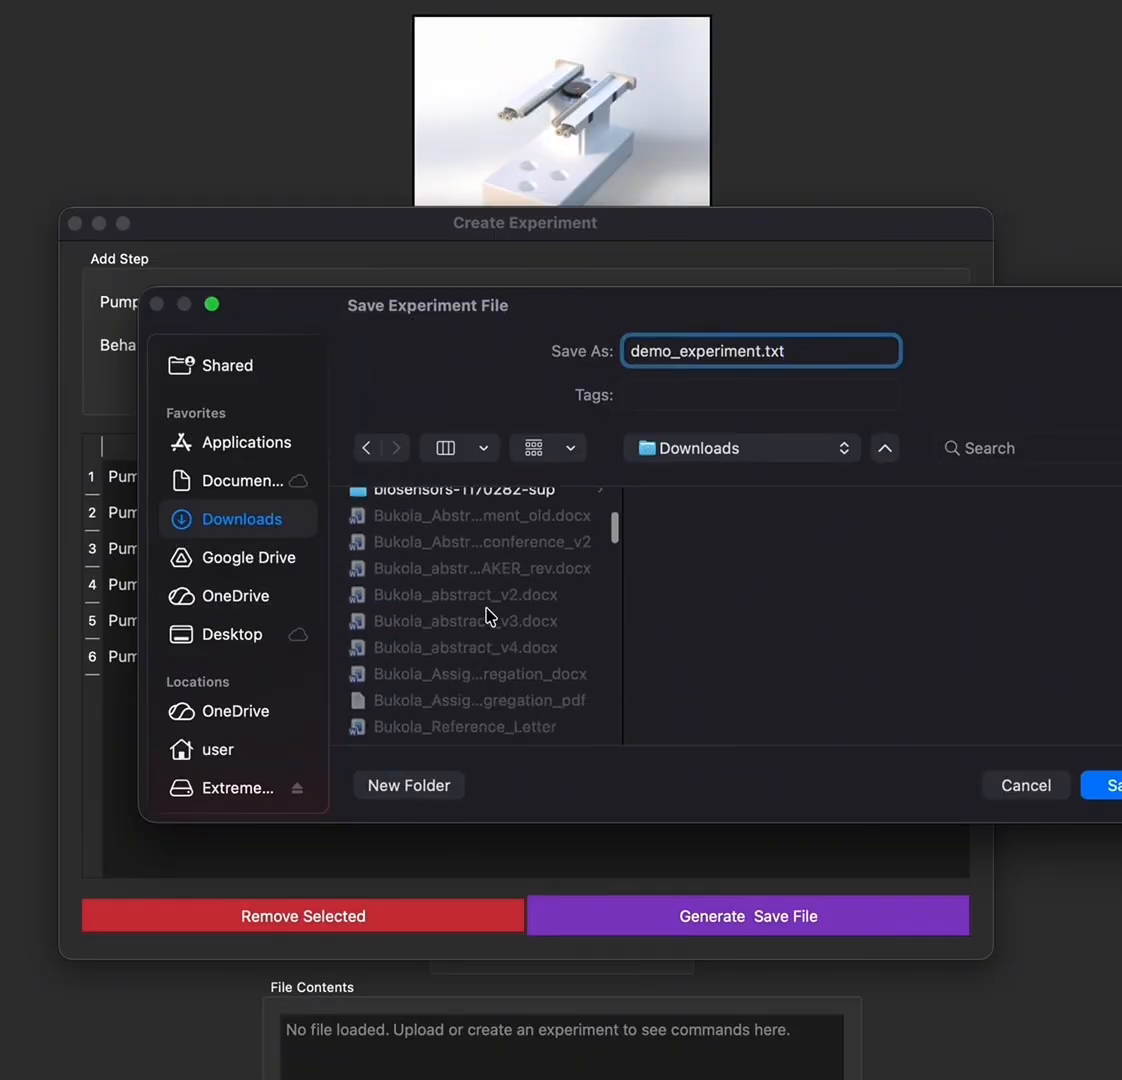
click(1112, 785)
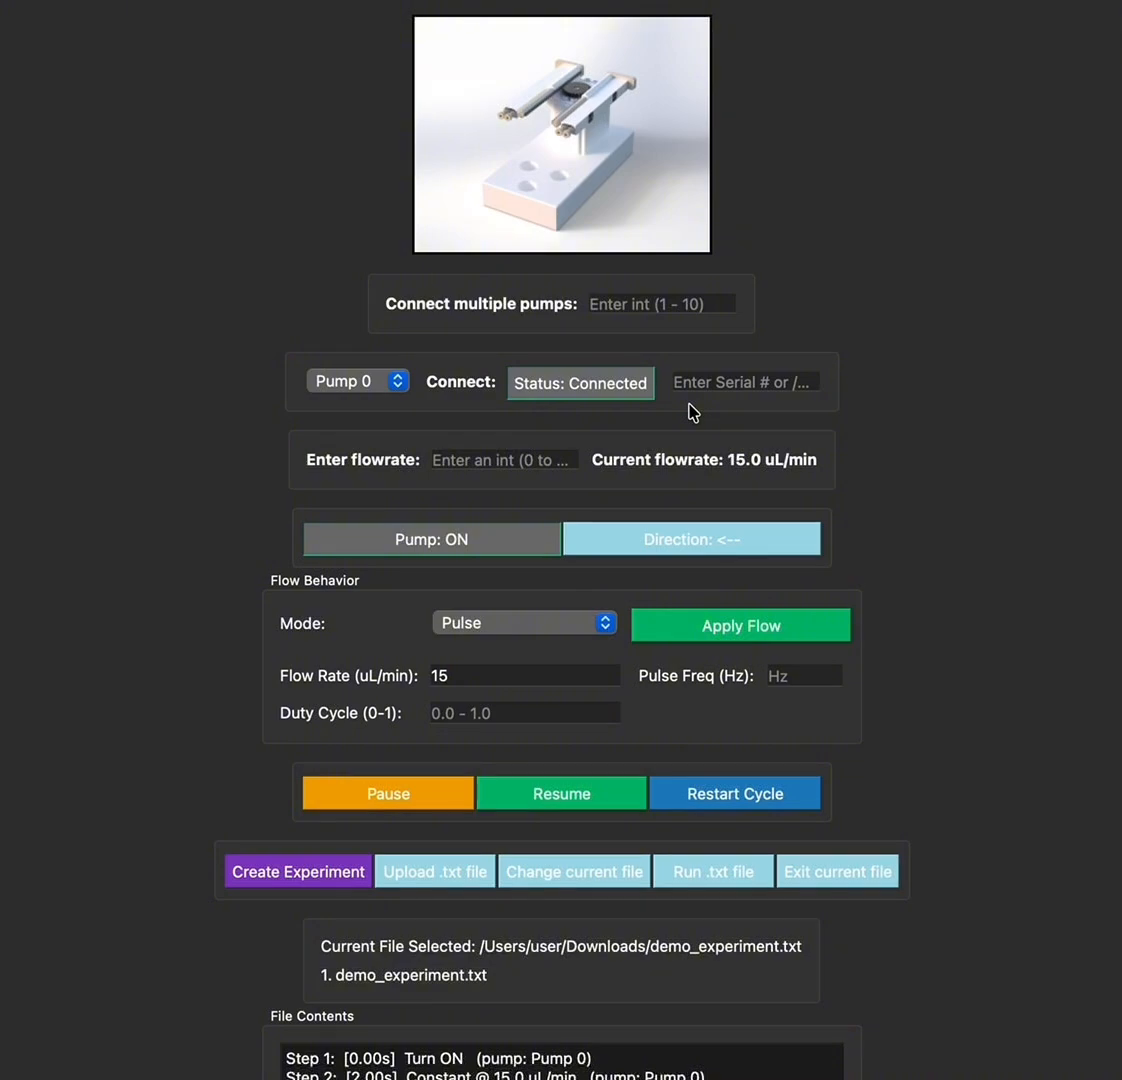
Scroll through demo_experiment.txt's File Contents to review the six steps
scroll(575, 757, down, 3)
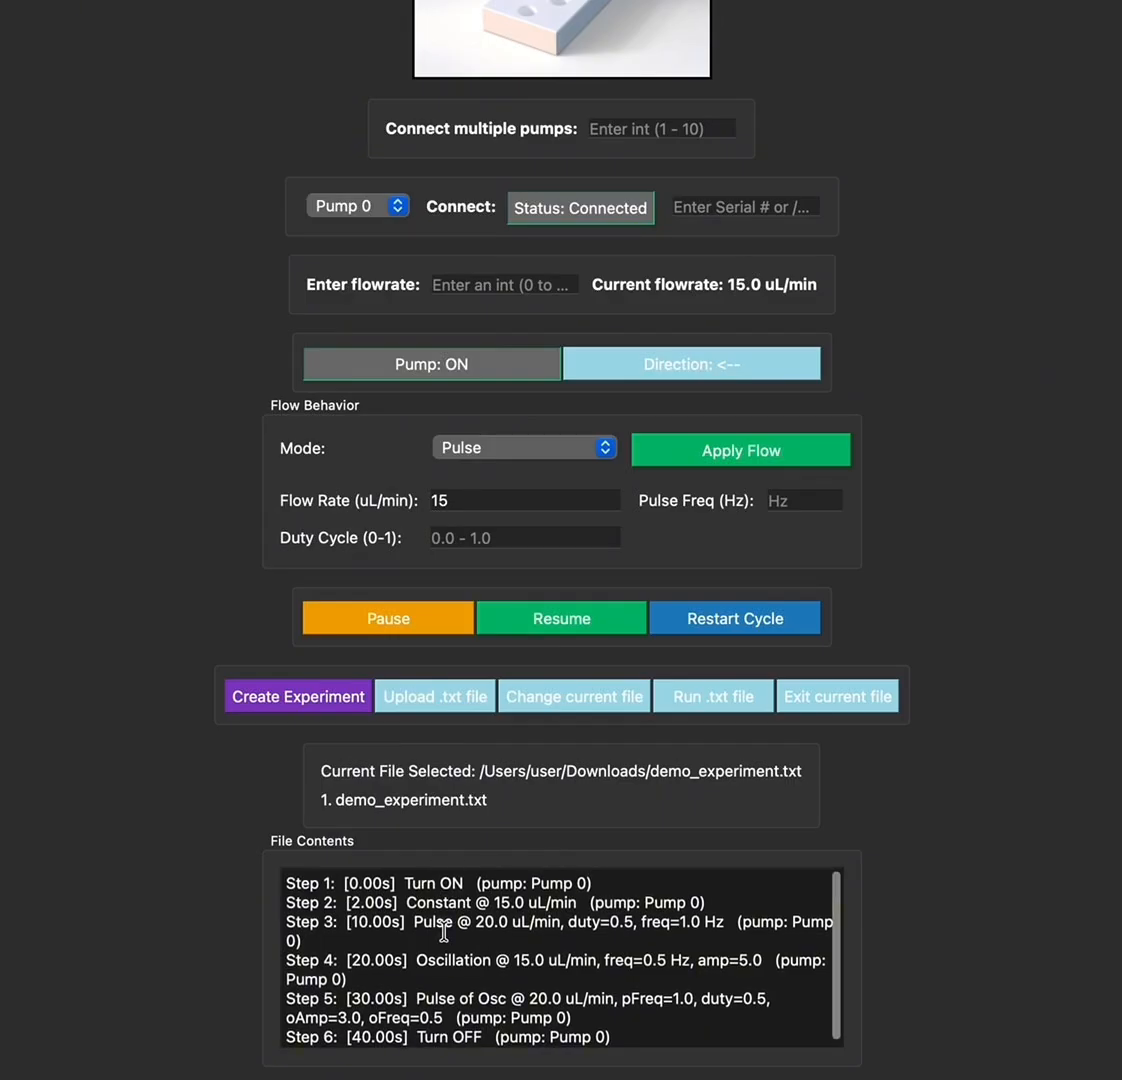
scroll(443, 933, down, 1)
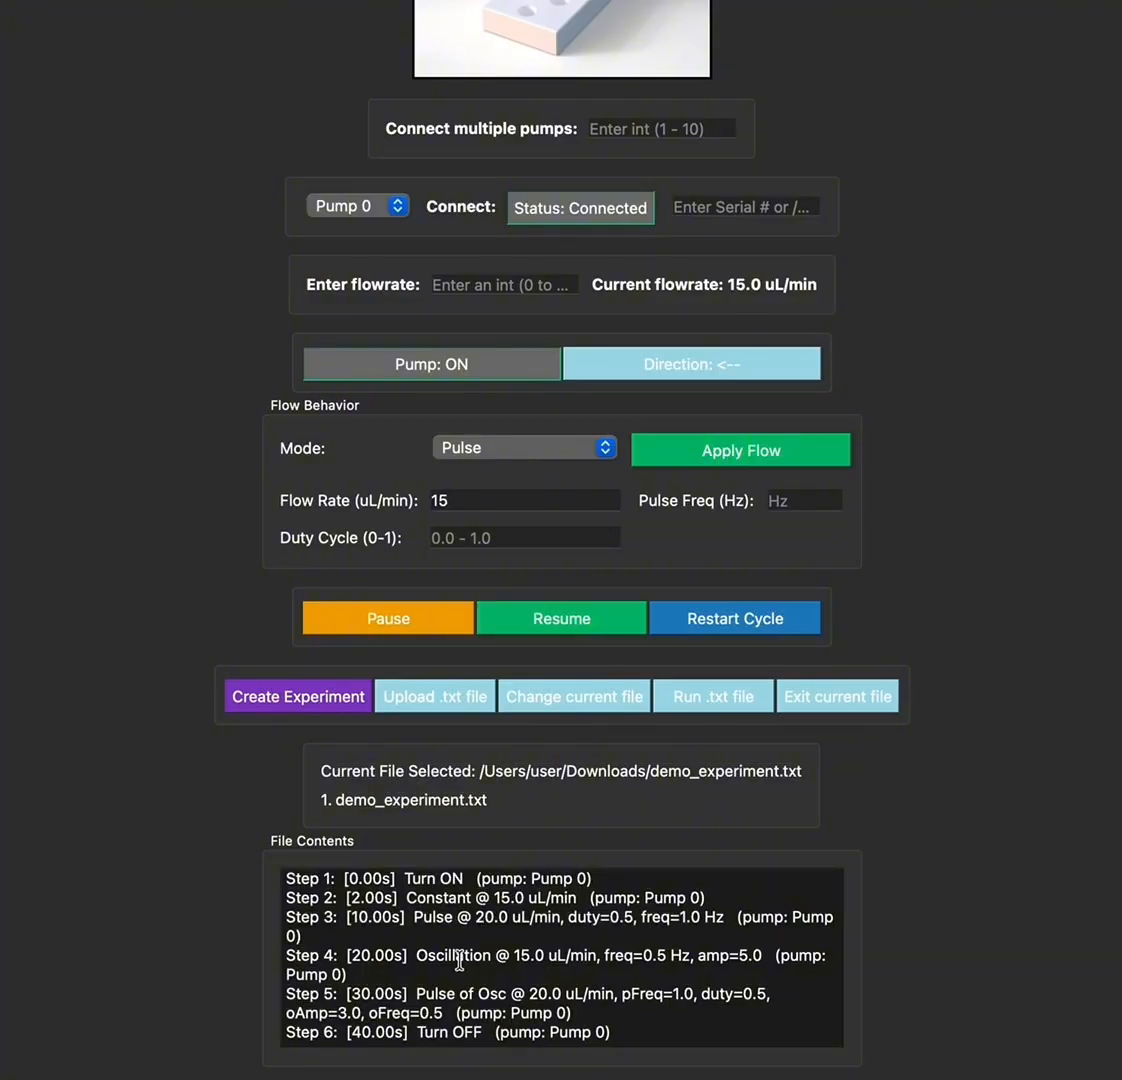
scroll(459, 961, up, 1)
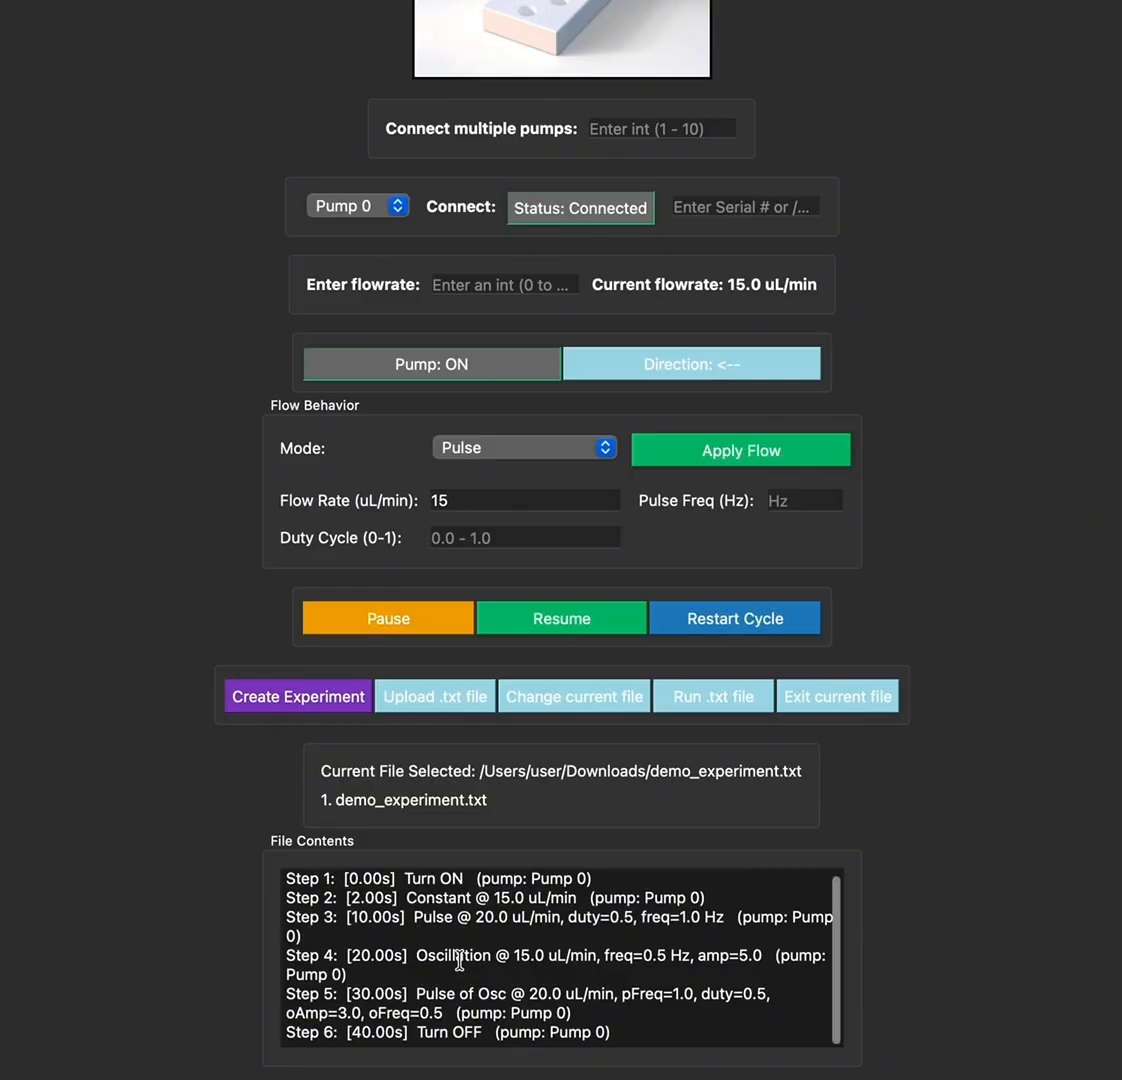
scroll(459, 961, down, 1)
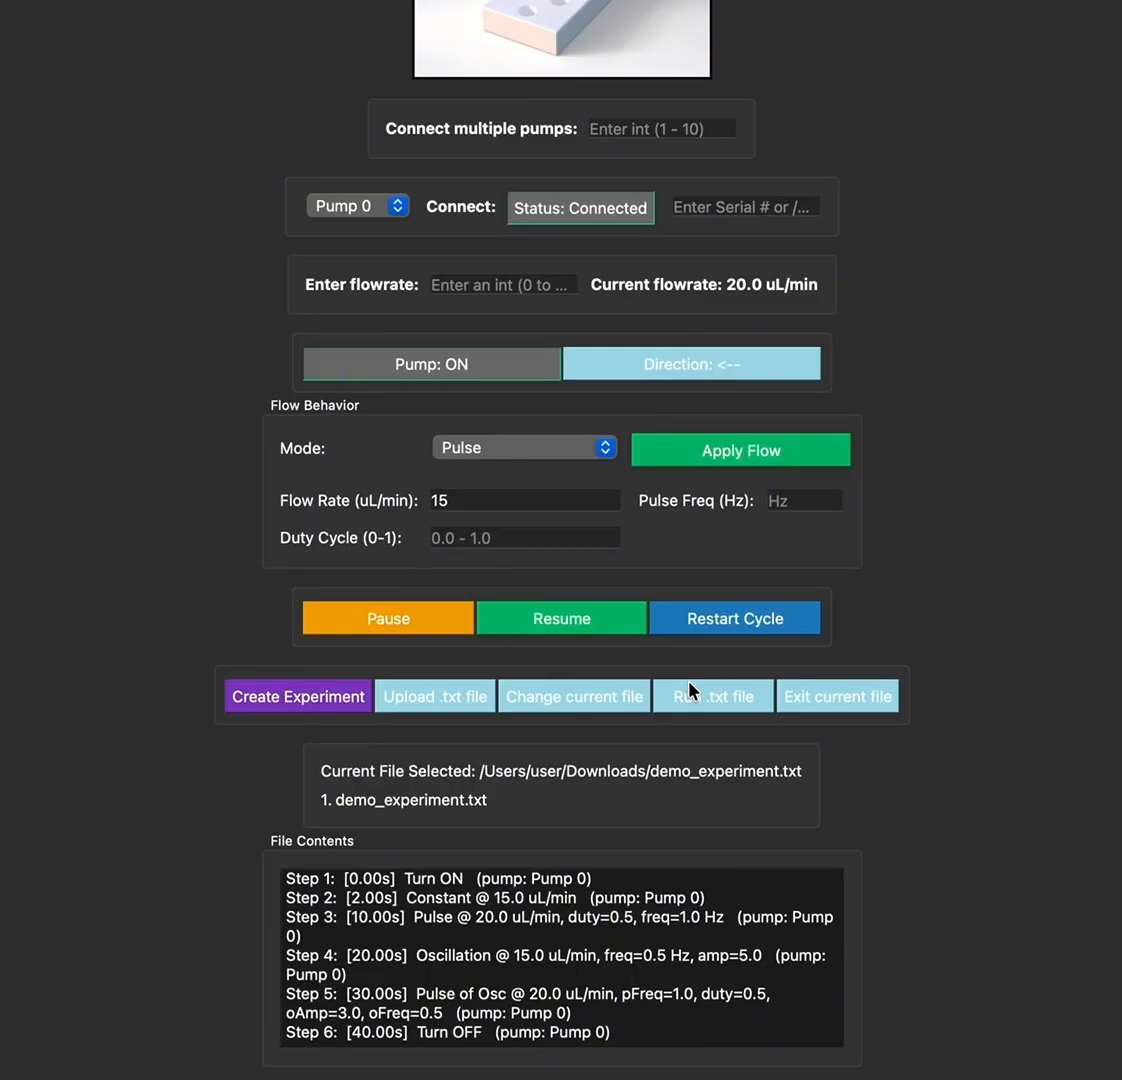
Switch to the Cursor desktop to watch the terminal log the sent commands
key(ctrl+Right)
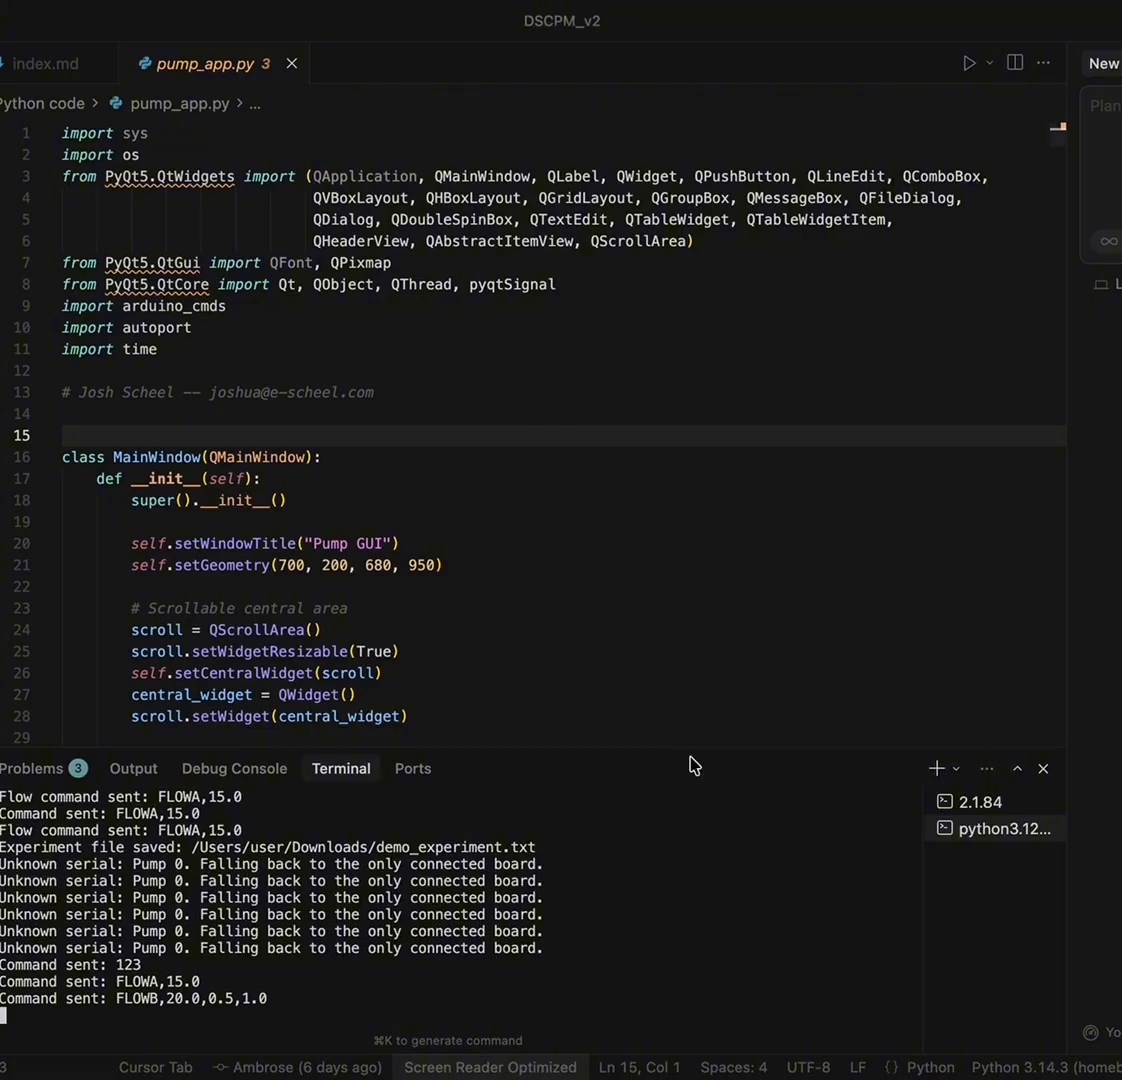